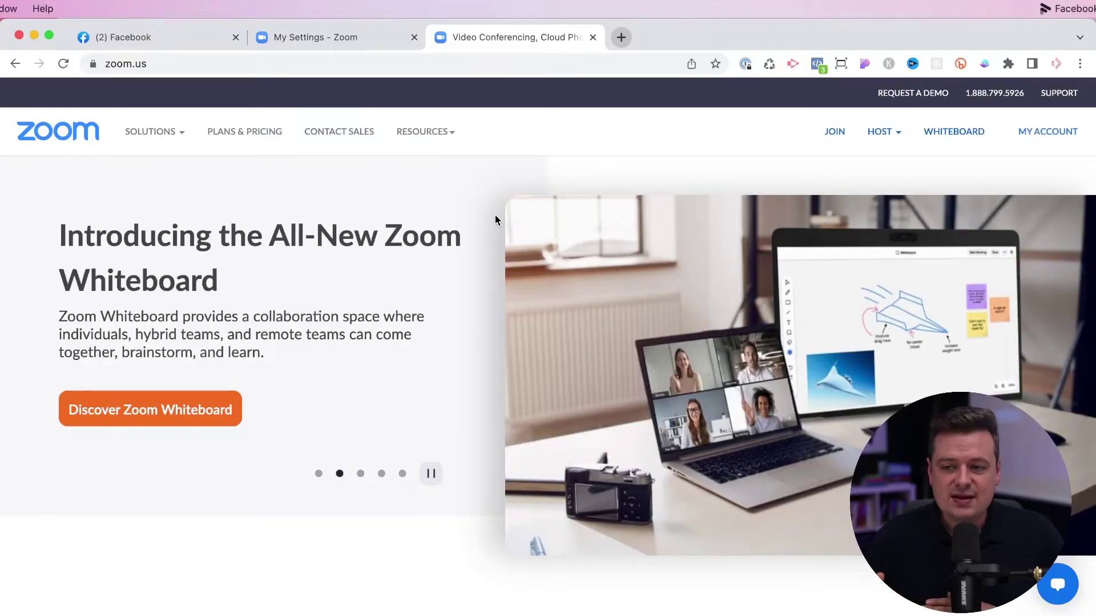
- Go to the account Settings page in the Zoom web portal
click(1030, 142)
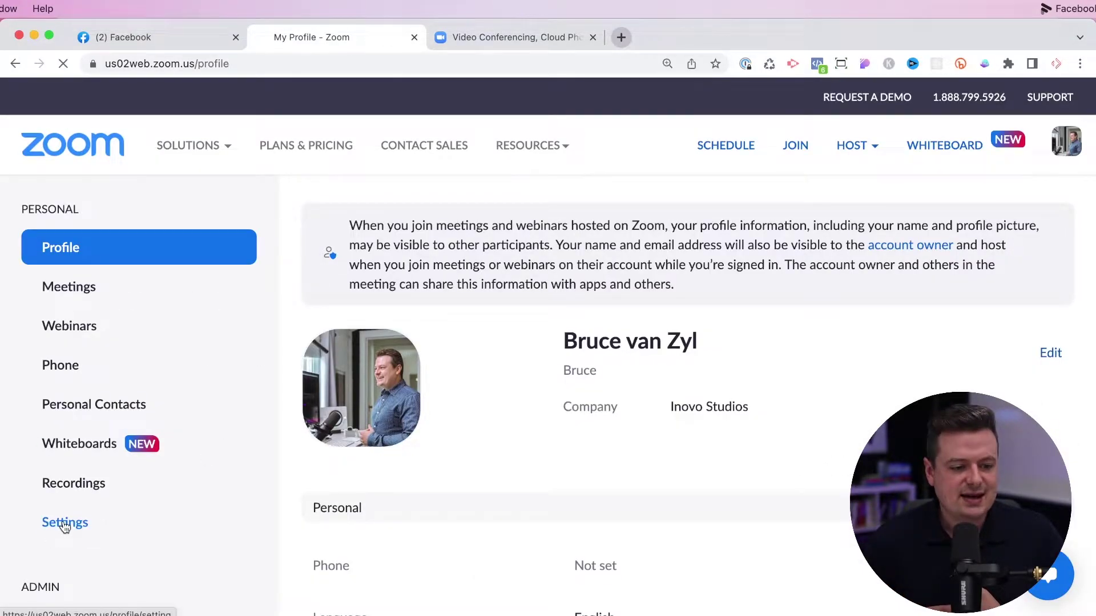
click(65, 523)
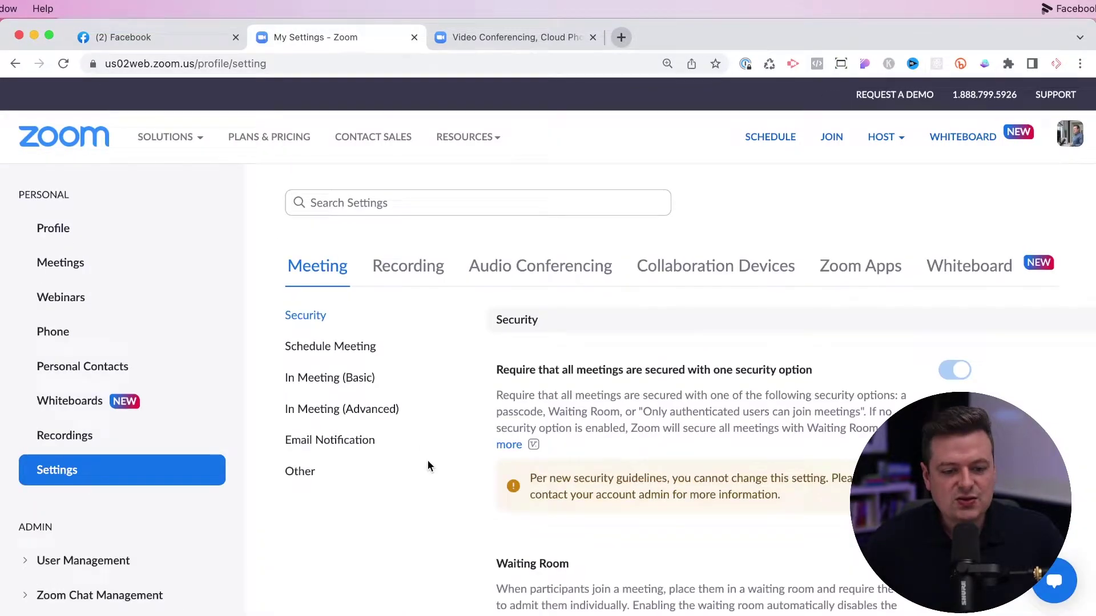
scroll(427, 465, down, 5)
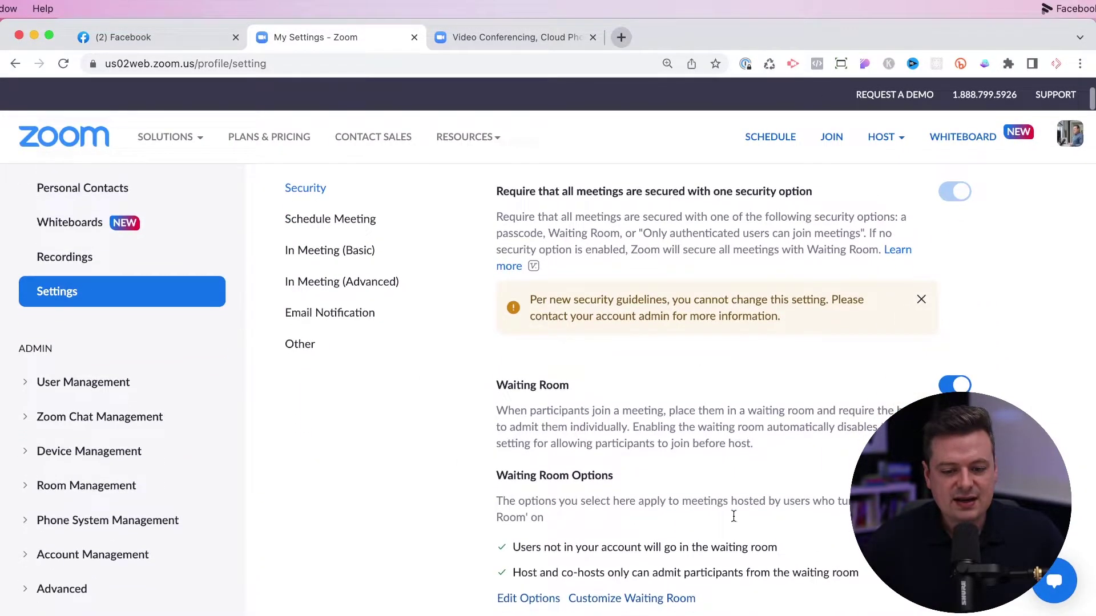
scroll(729, 556, down, 3)
scroll(729, 556, up, 2)
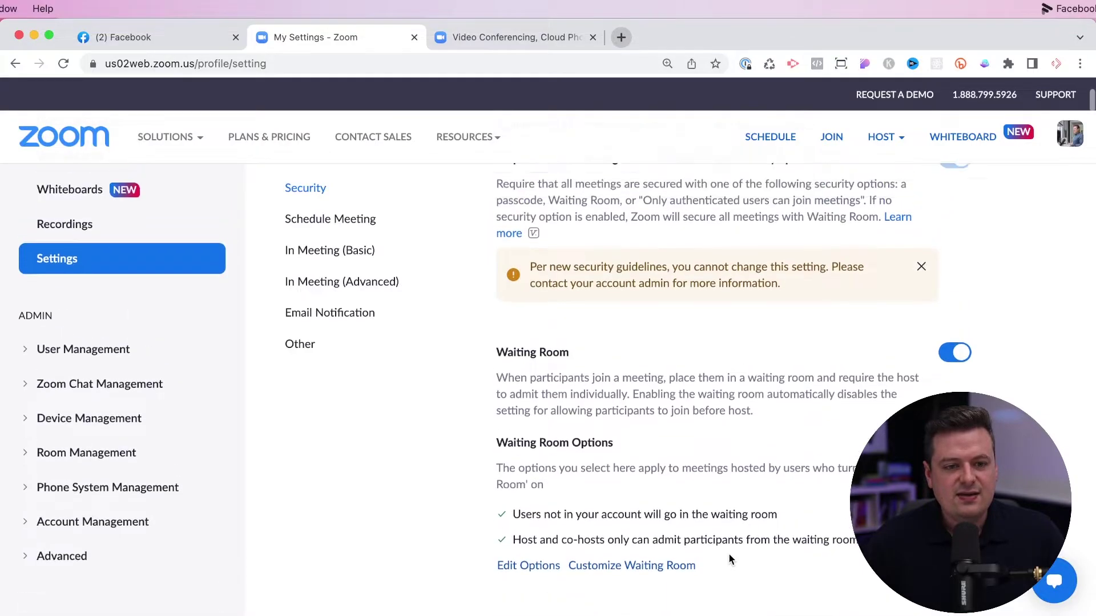
scroll(728, 554, up, 6)
- Search the settings for 'stream' and allow livestreaming to a custom streaming service
click(341, 210)
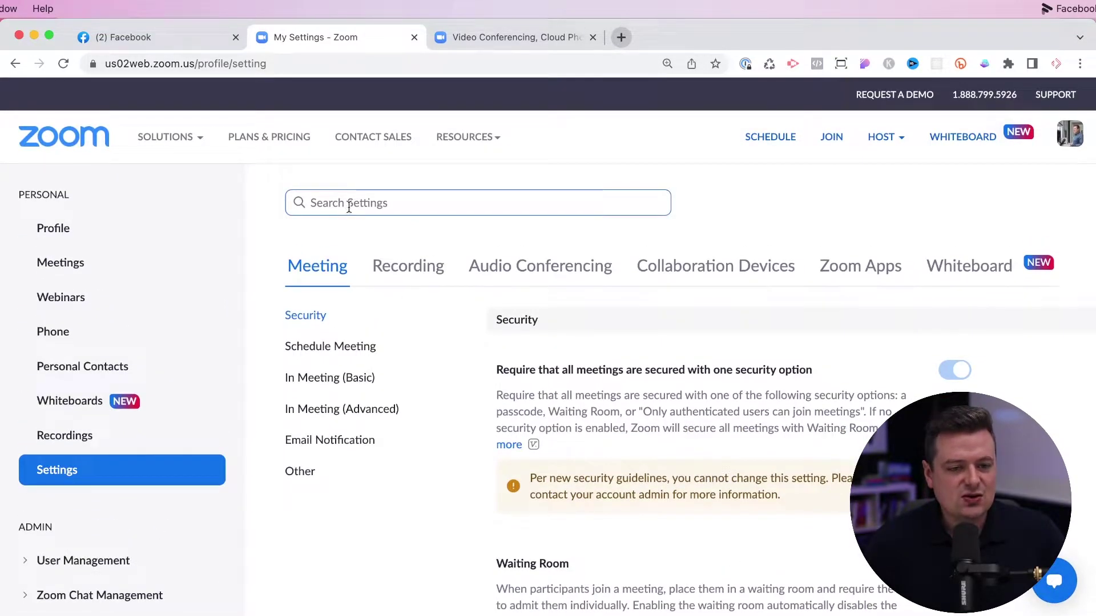
text(stream)
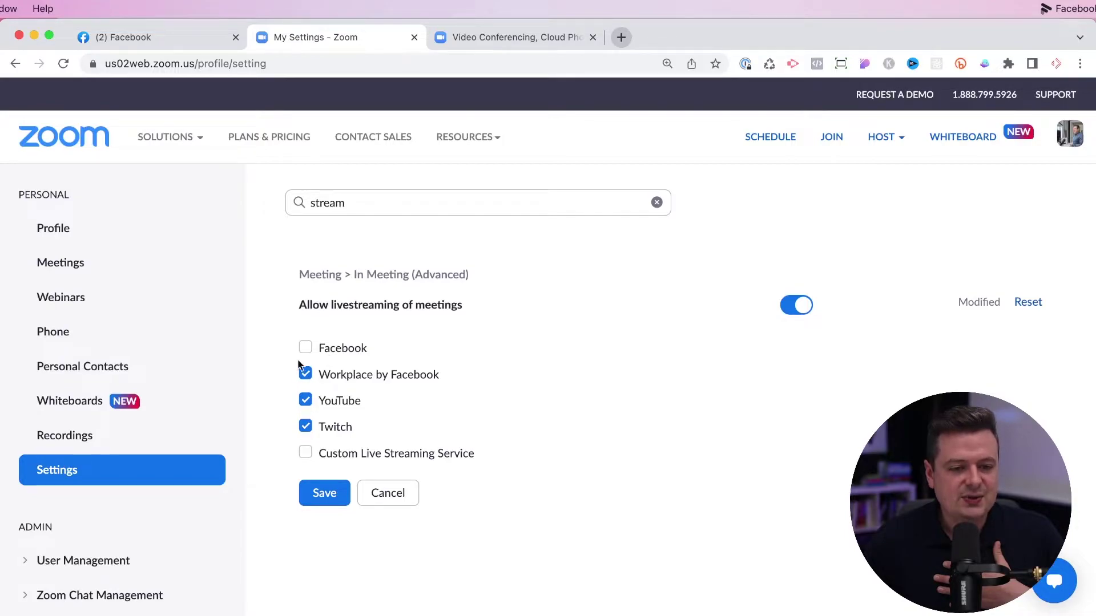
click(306, 455)
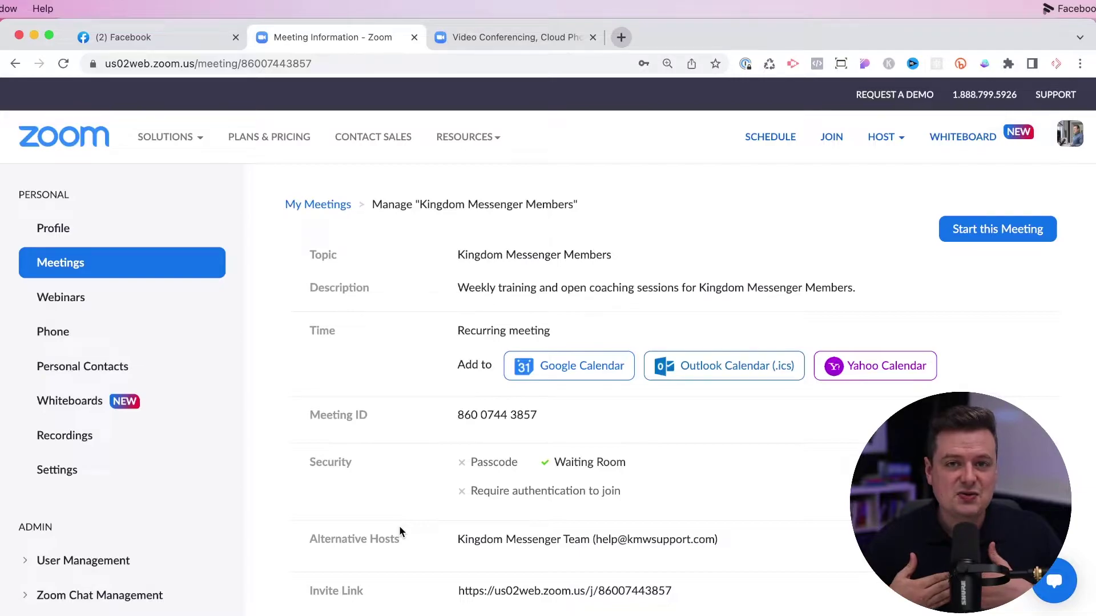
- Scroll the Kingdom Messenger Members meeting page down to its Live Streaming section
scroll(505, 474, down, 12)
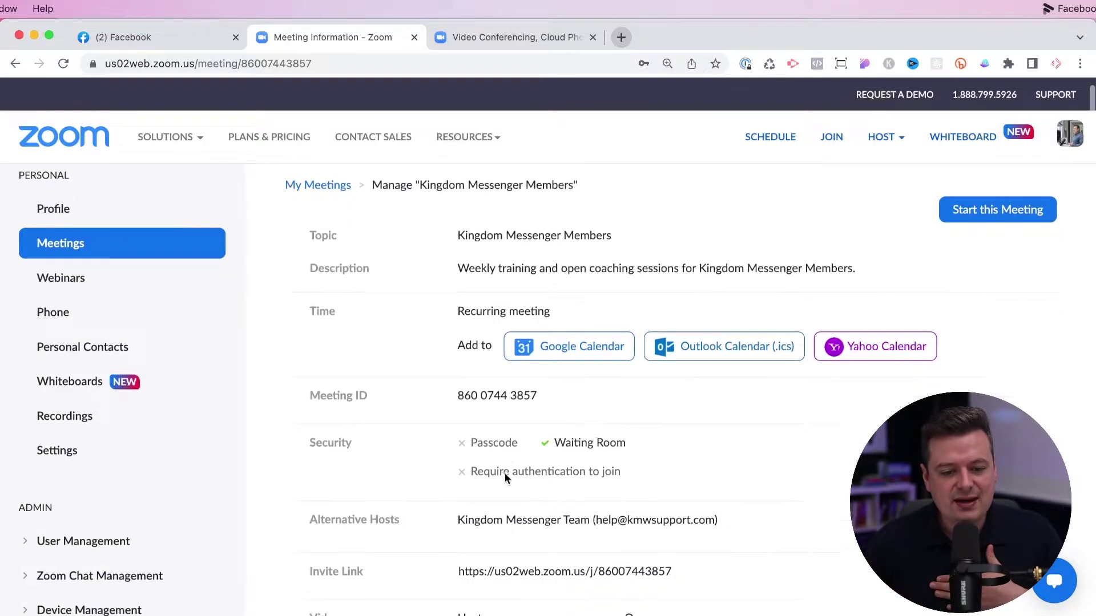
scroll(504, 474, down, 3)
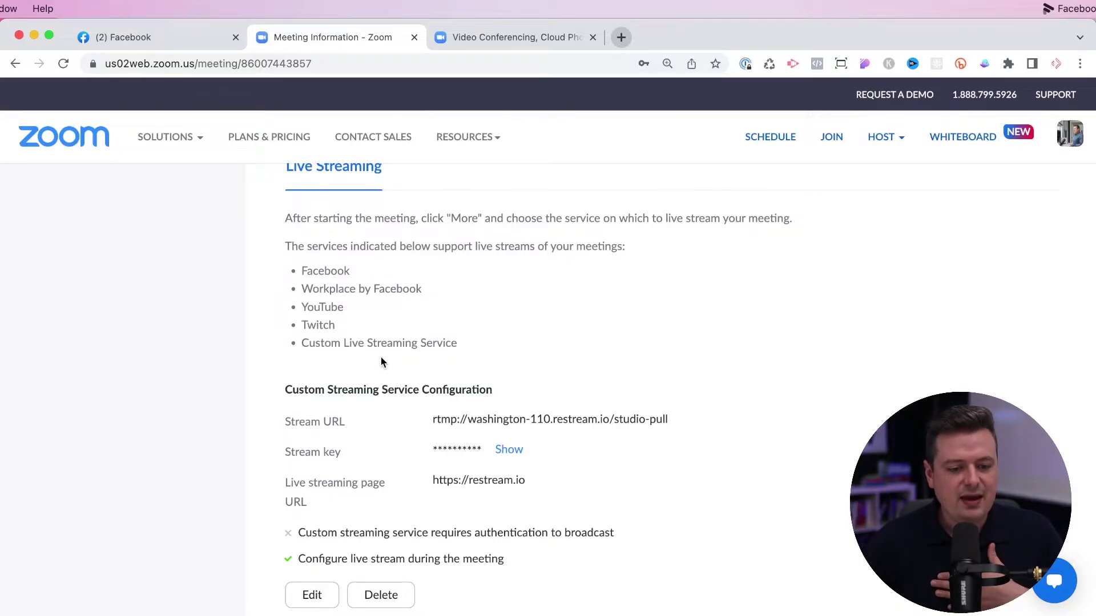
- Review the custom streaming service configuration, then move to the Tribe Social Users Facebook group
click(321, 595)
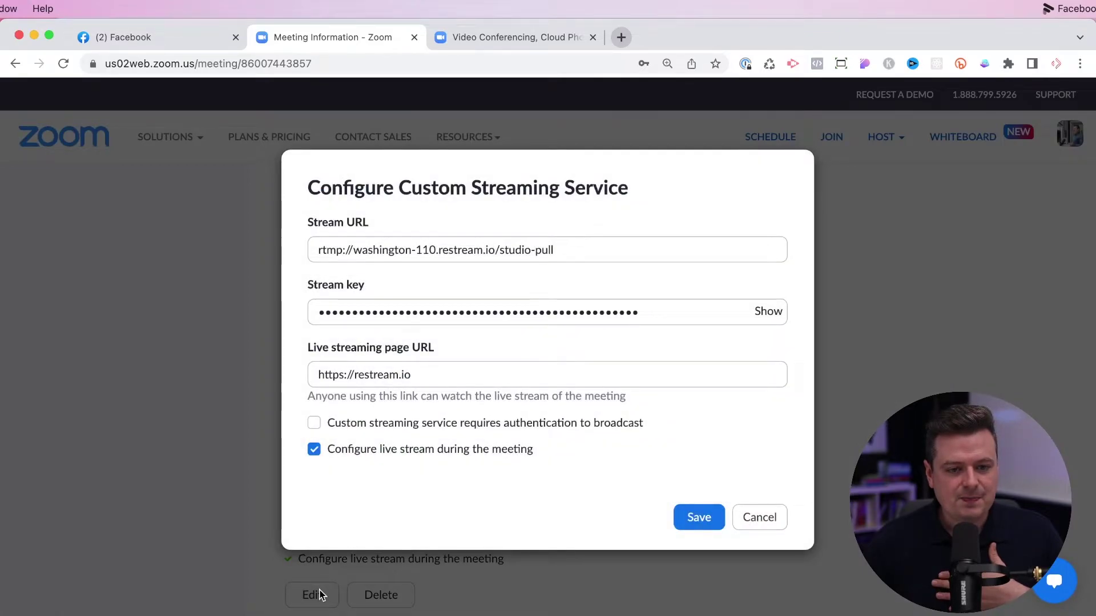
click(386, 450)
click(386, 450)
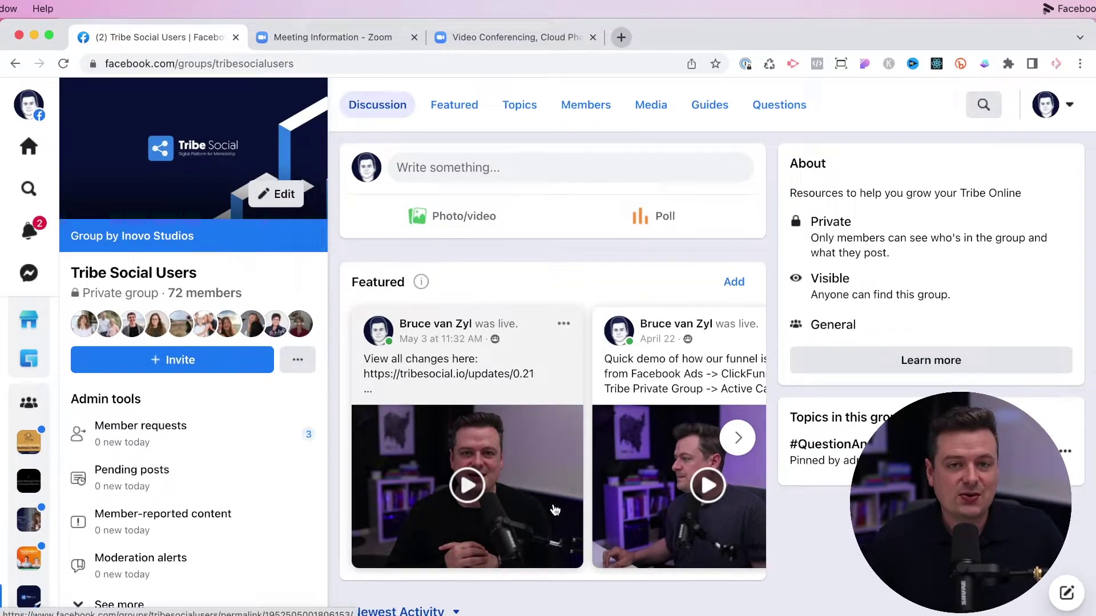
- Open the Tribe Social Users group settings and view its active apps (Restream.io, StreamYard)
scroll(145, 405, down, 3)
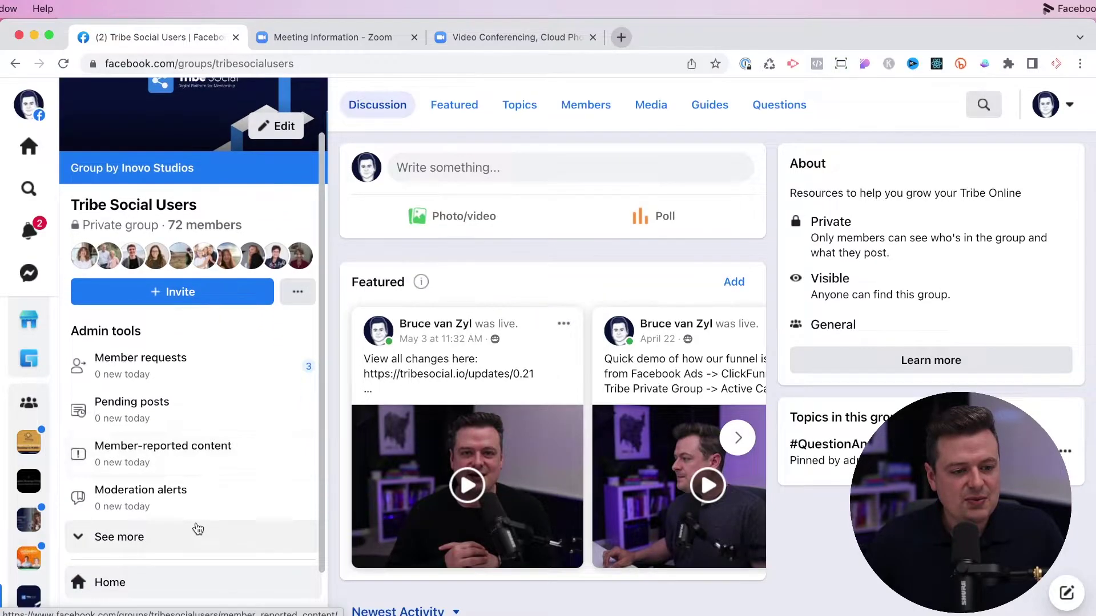
scroll(127, 520, down, 1)
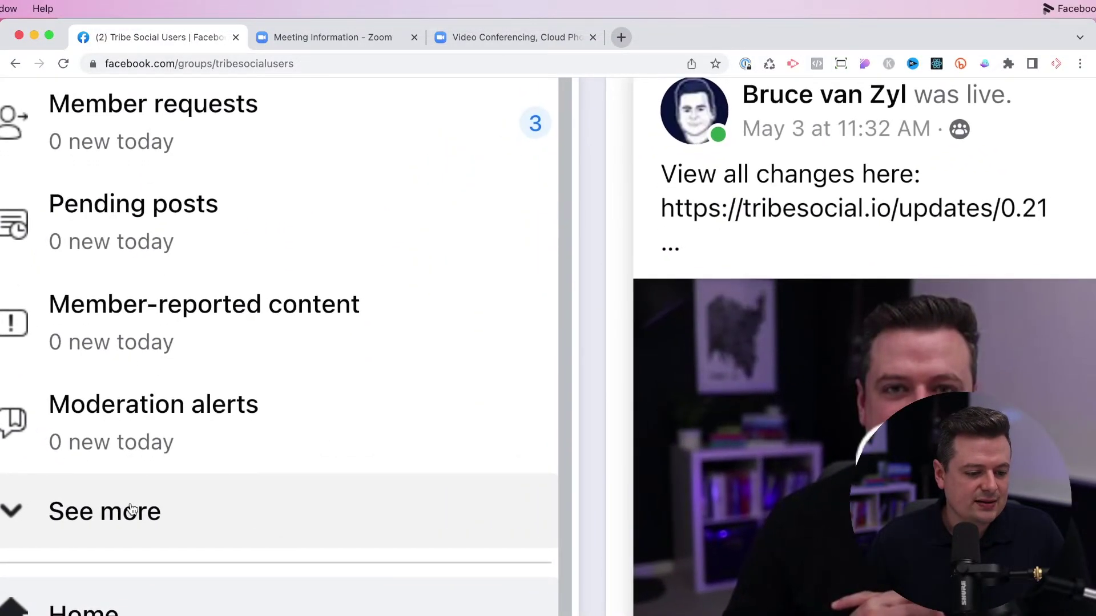
click(132, 508)
scroll(130, 517, down, 3)
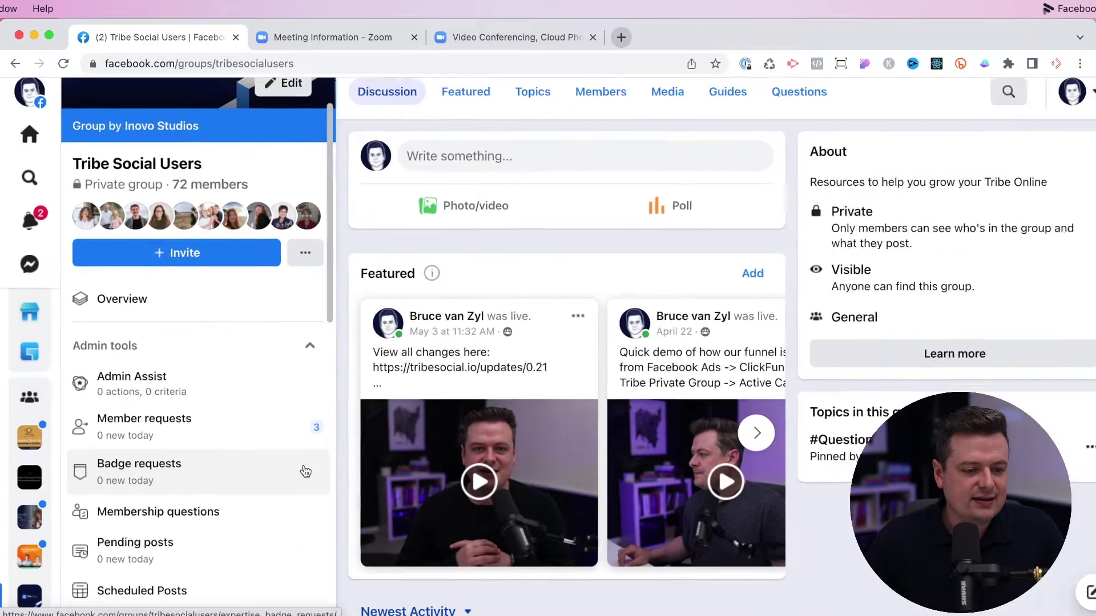
scroll(305, 471, down, 6)
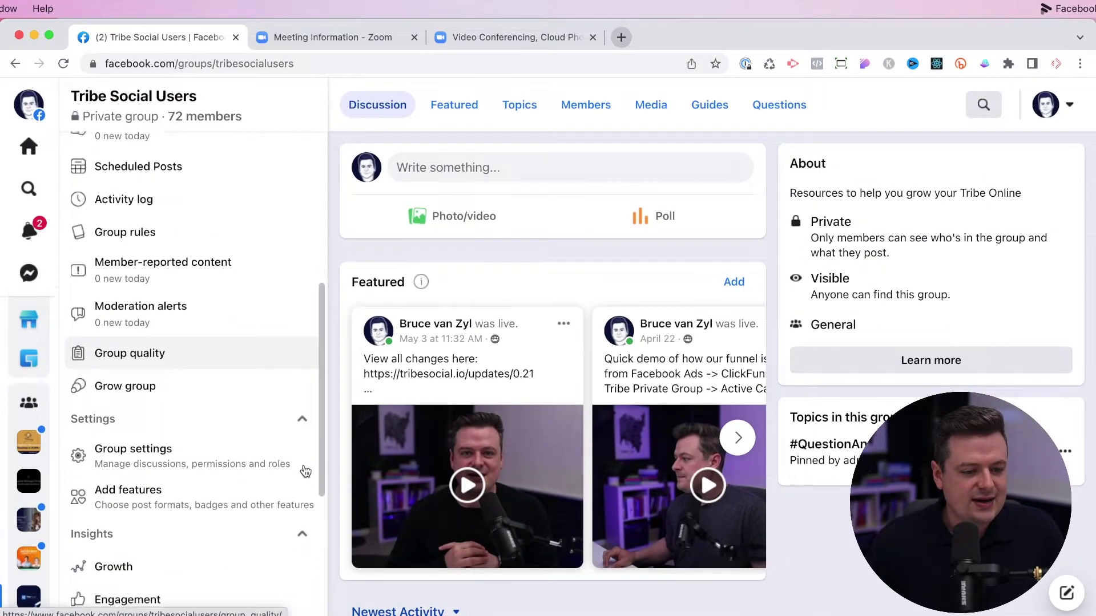
click(144, 404)
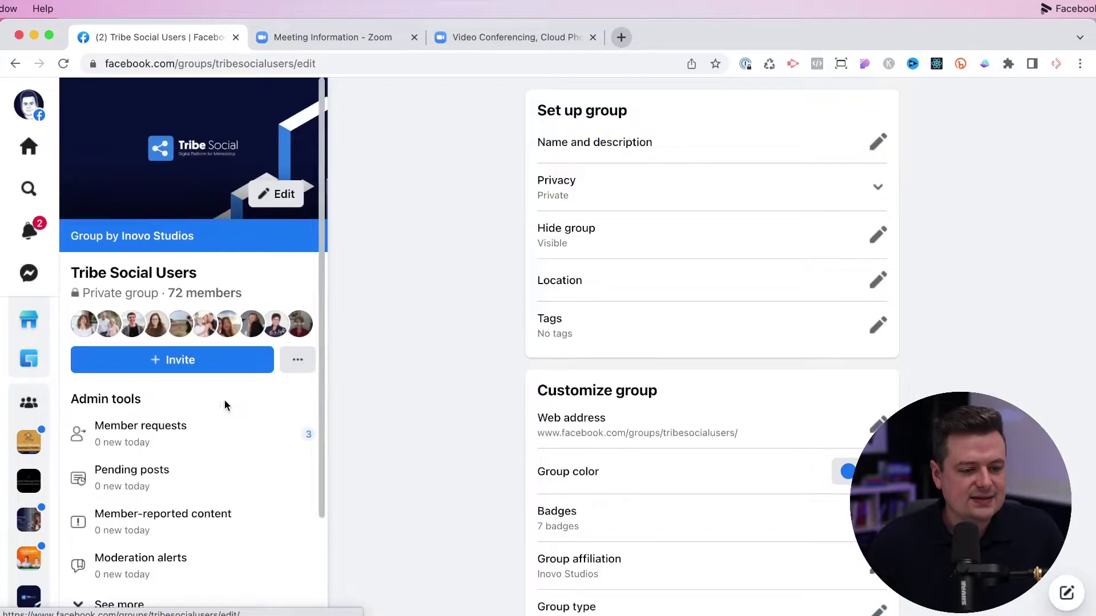
scroll(713, 451, down, 3)
scroll(713, 450, down, 20)
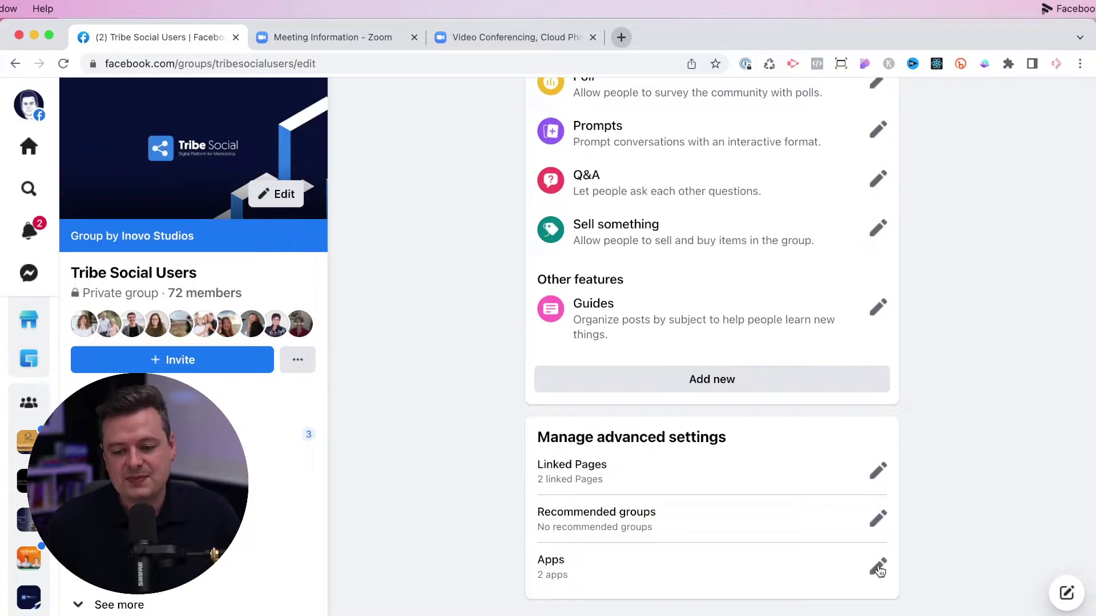
click(878, 567)
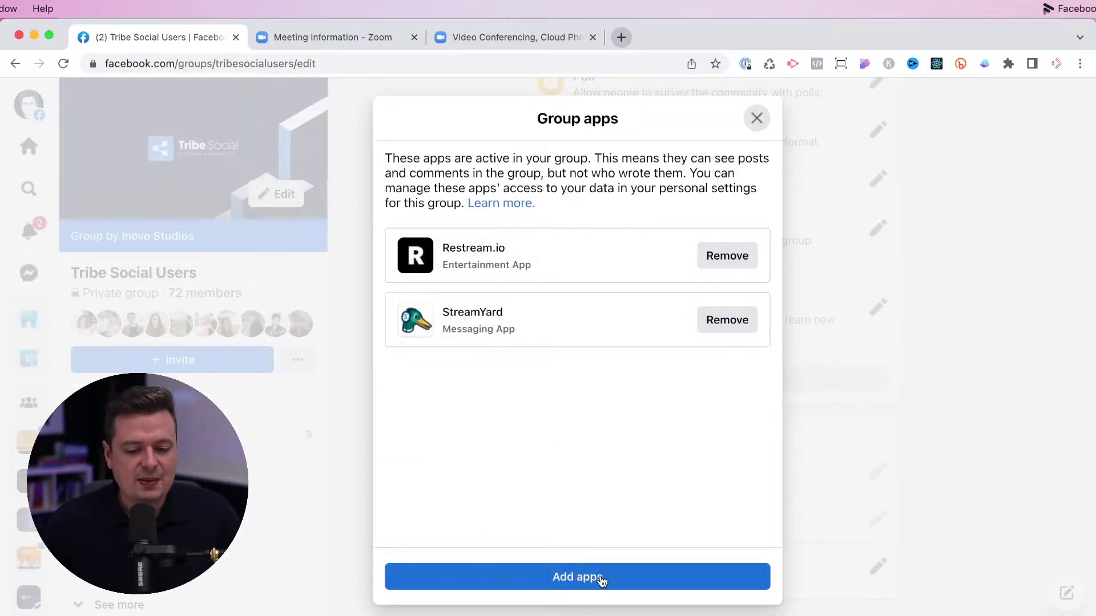
- Find 'zoom' among apps, add ZOOM Video Livestream - Prod, and confirm three apps listed
click(572, 580)
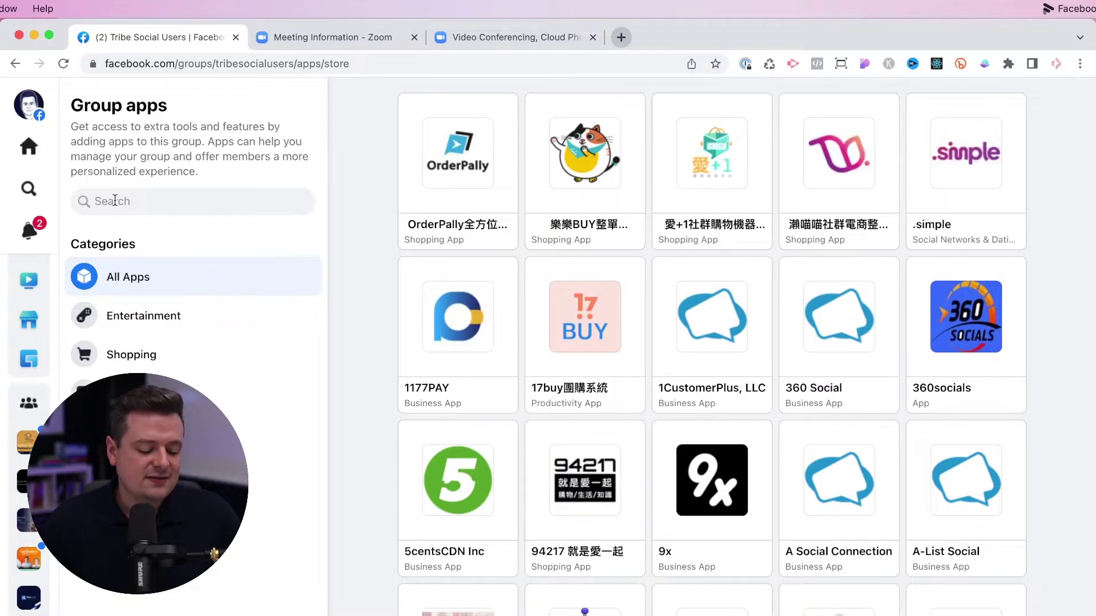
text(zoom)
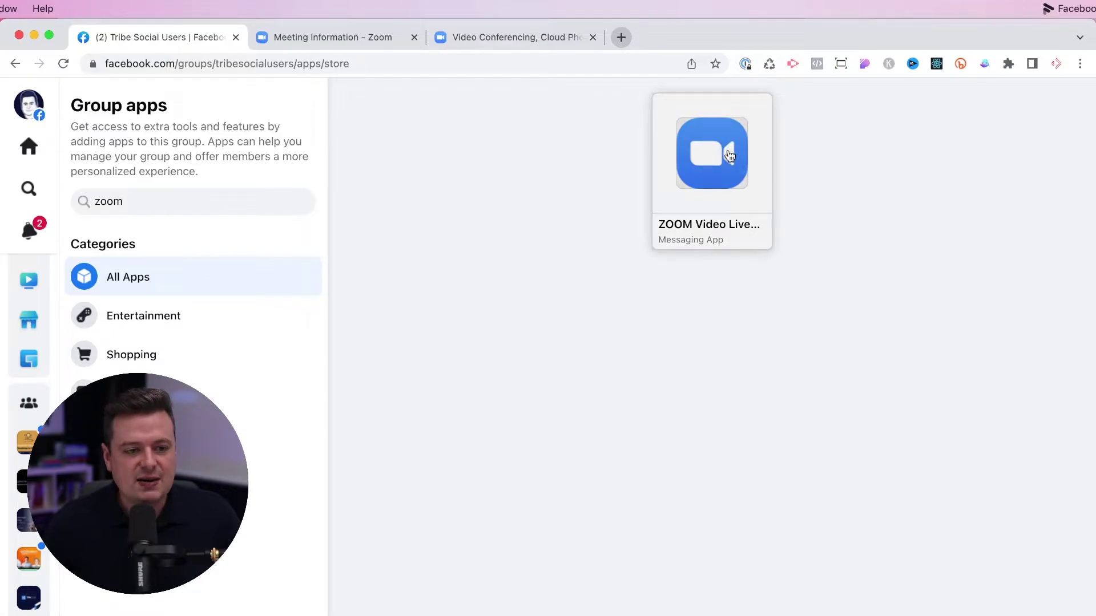
click(730, 155)
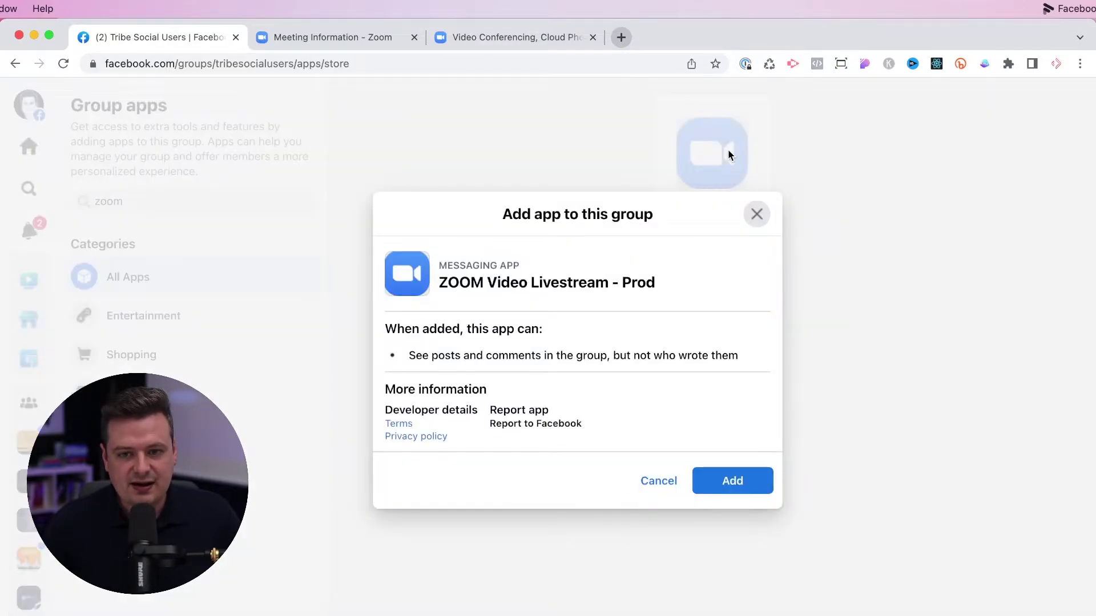
click(745, 483)
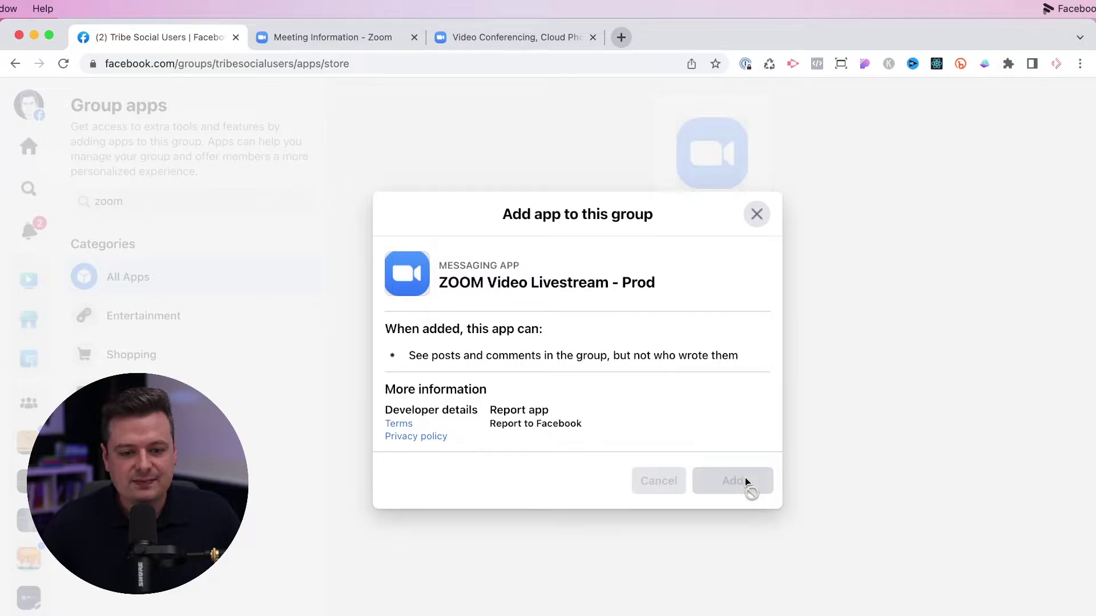
scroll(797, 350, down, 15)
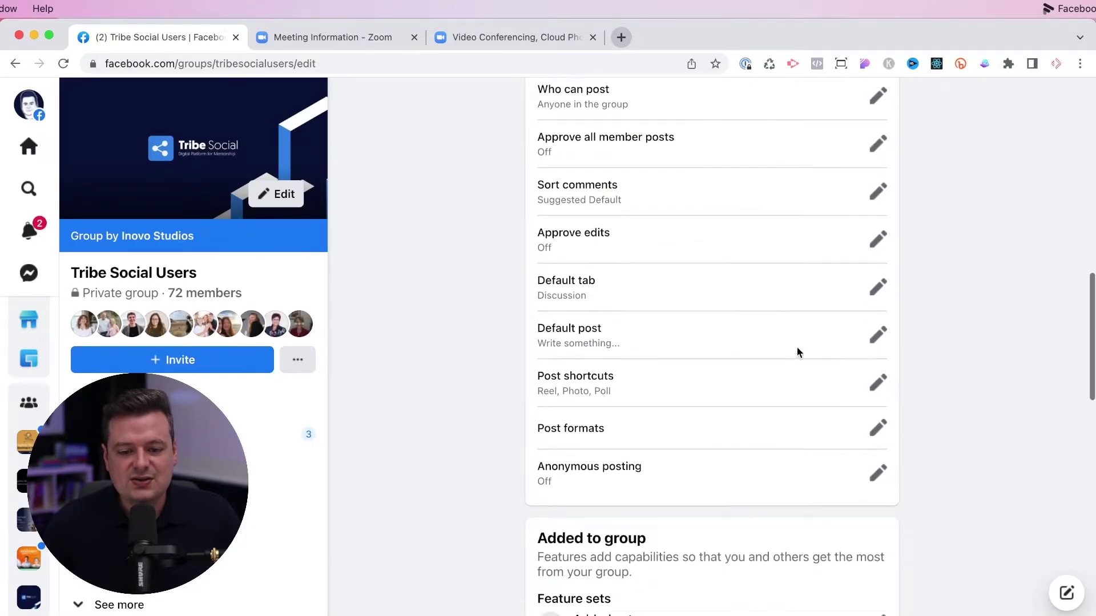
scroll(797, 349, down, 3)
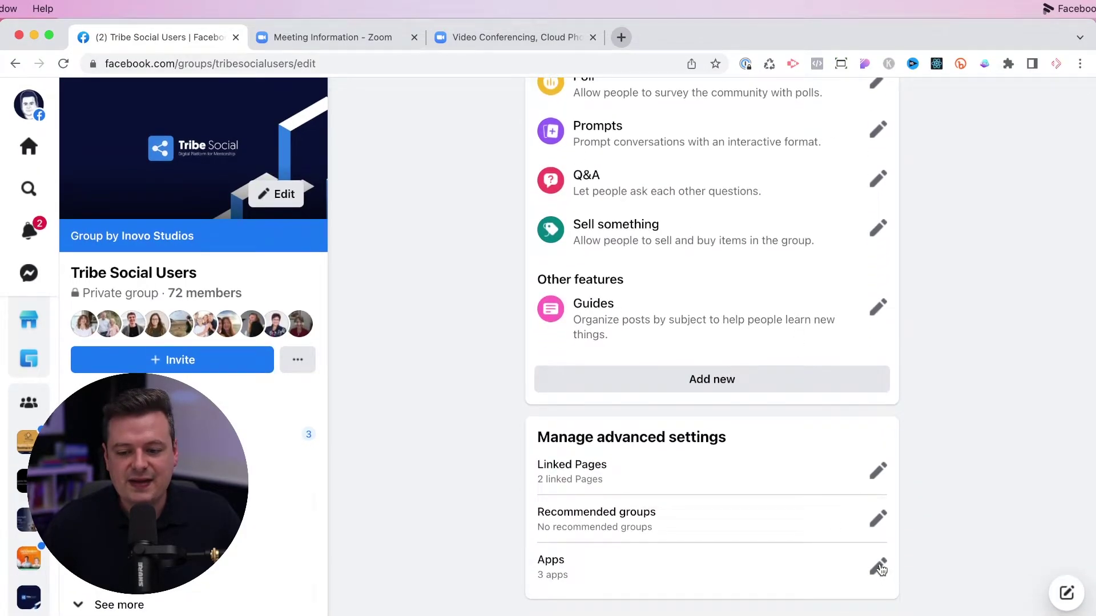
click(880, 567)
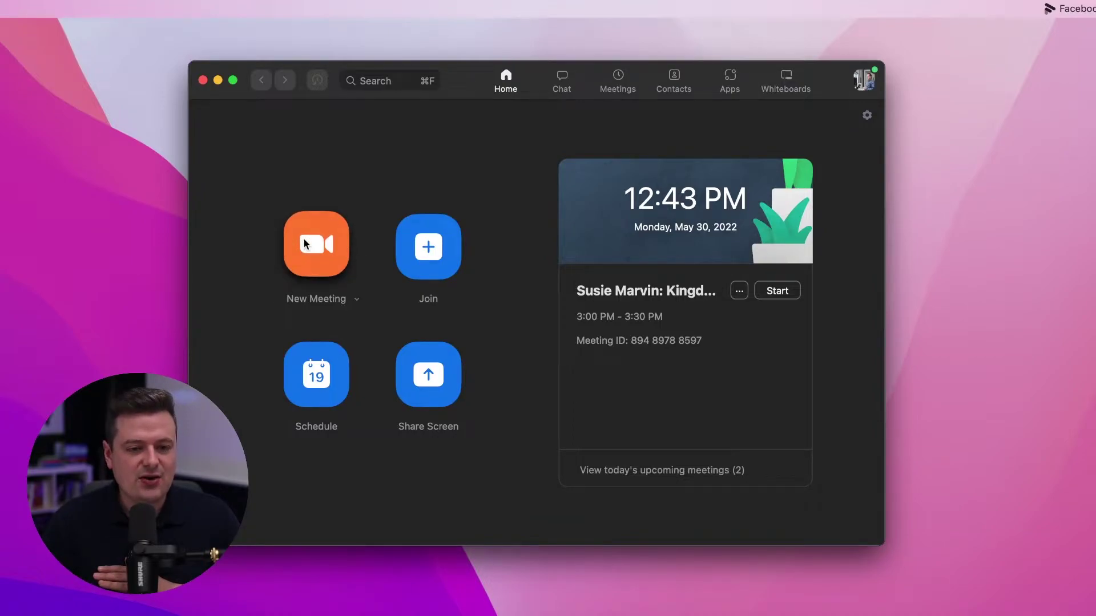
click(615, 89)
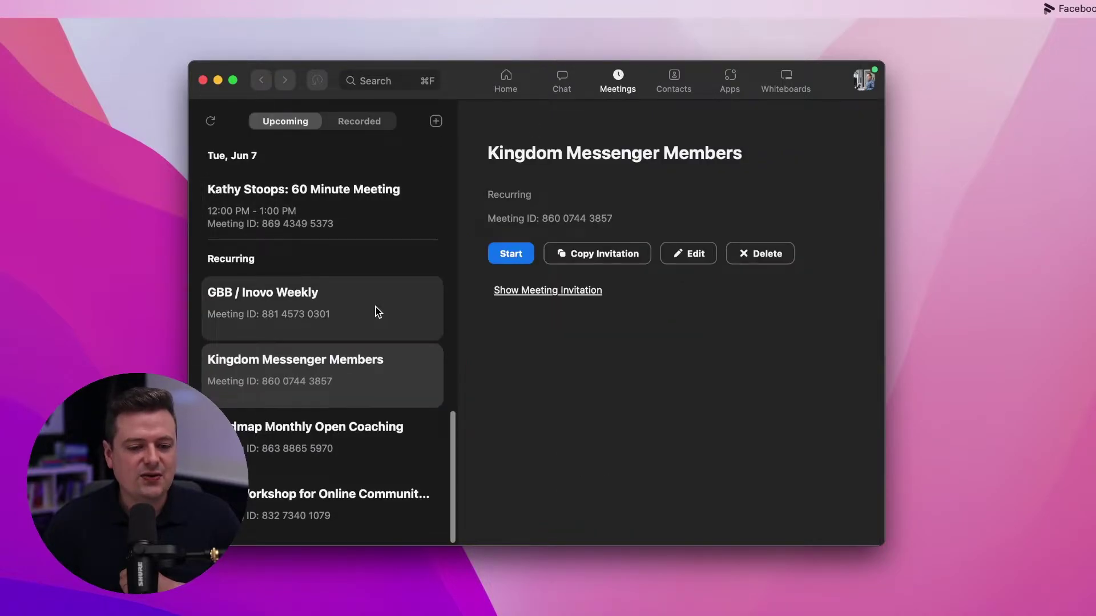
click(349, 377)
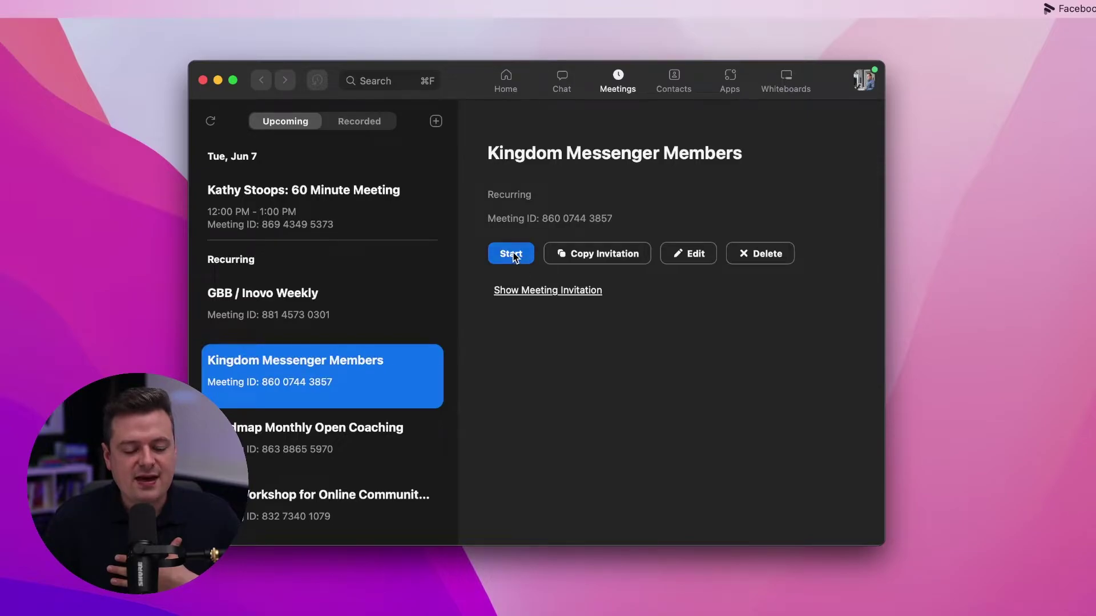
click(506, 81)
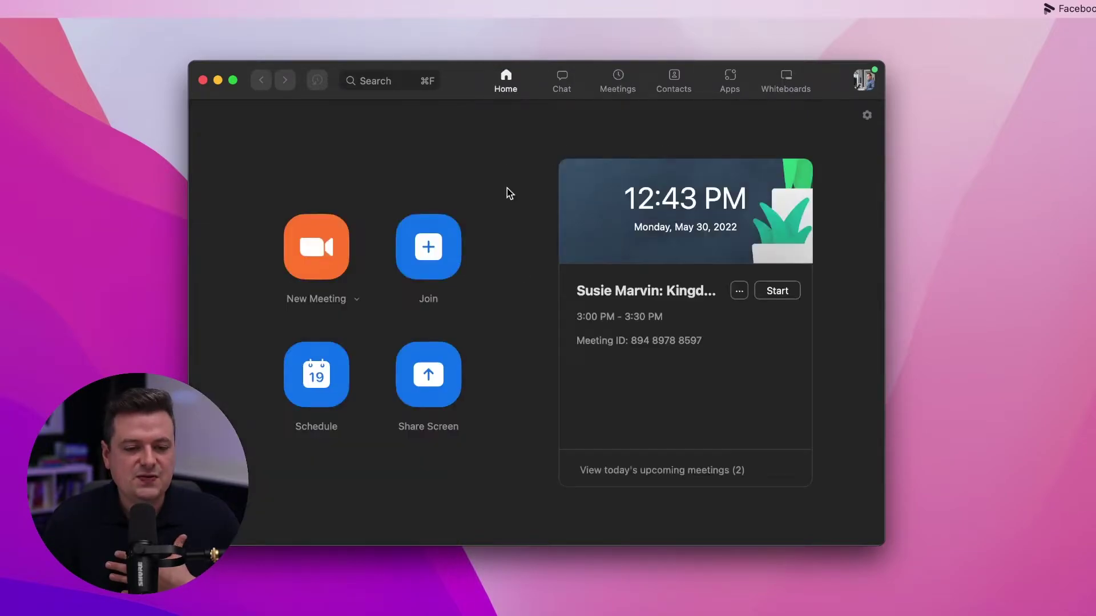
- Start a new instant meeting and choose More > Live on Facebook
click(315, 246)
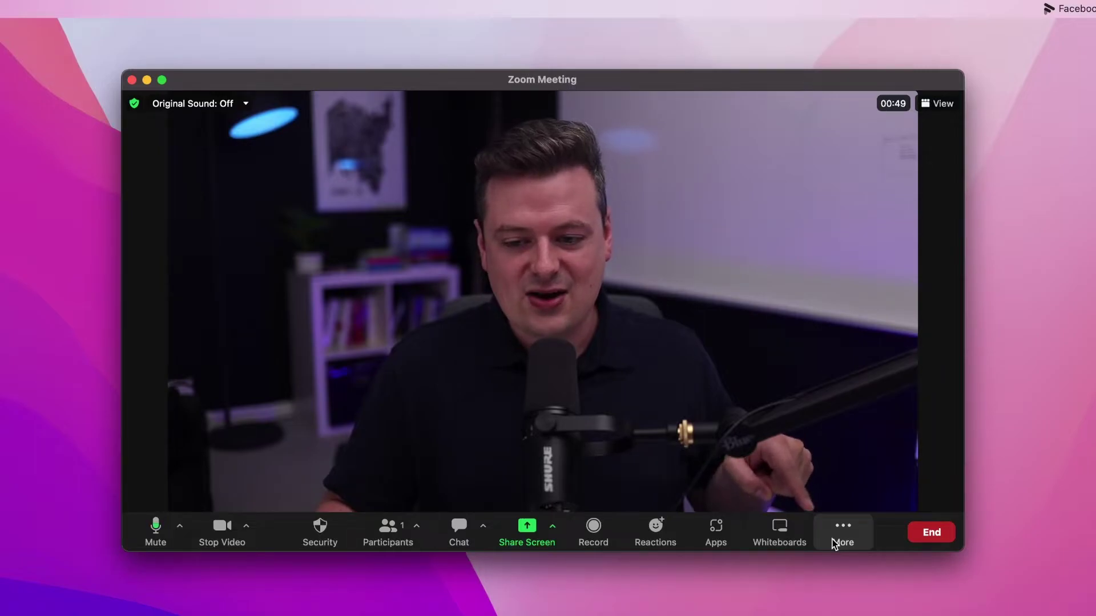
click(842, 540)
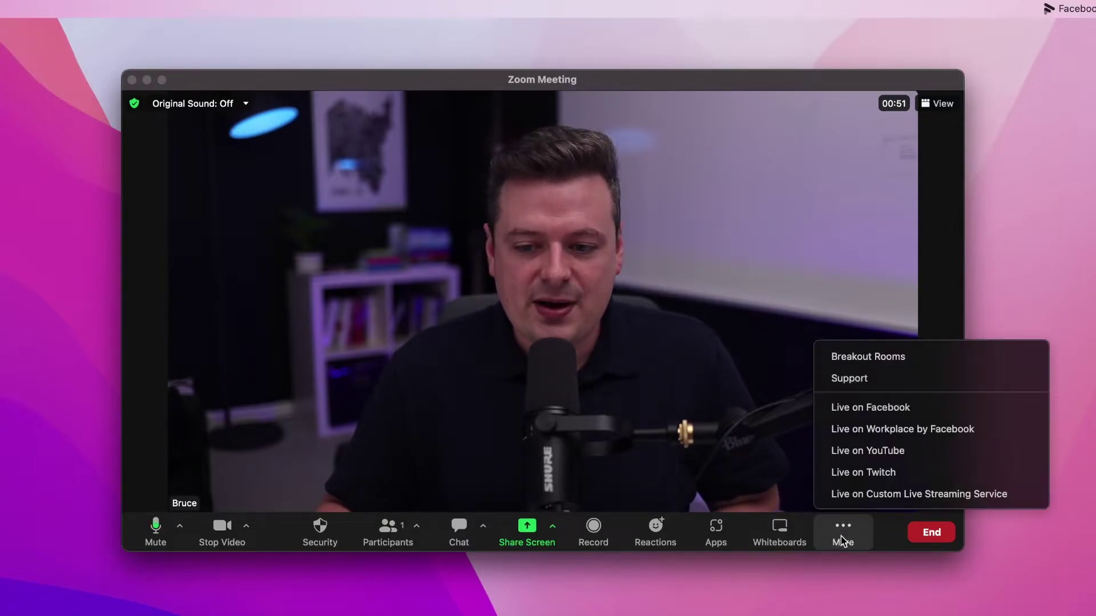
click(876, 409)
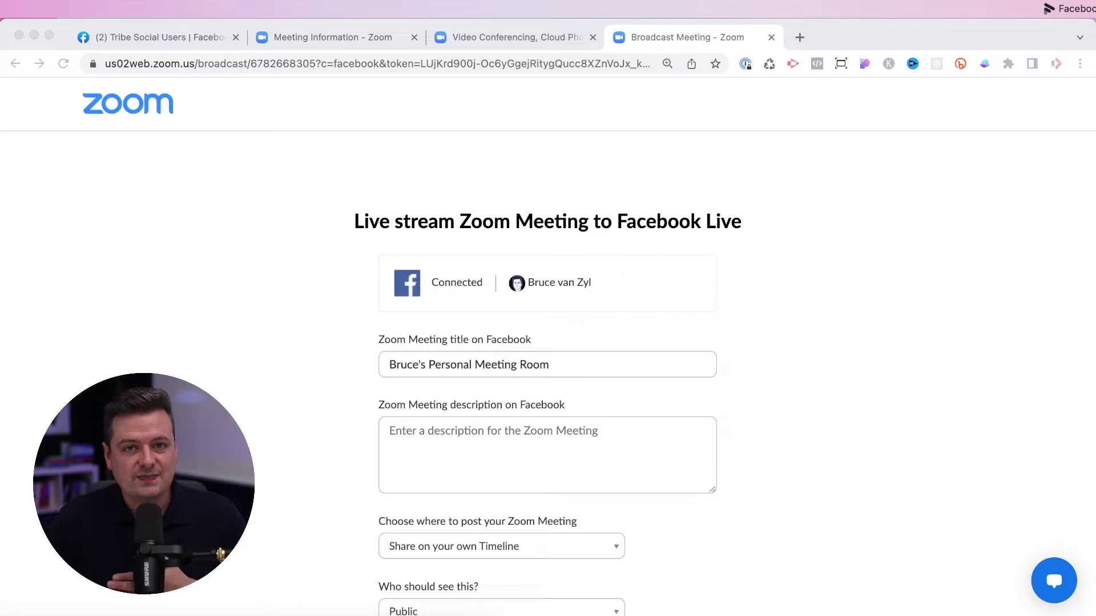
- Title the stream 'My awesome Meeting' and paste the 'join us live on zoom!' invite with join link
click(480, 365)
triple_click(480, 364)
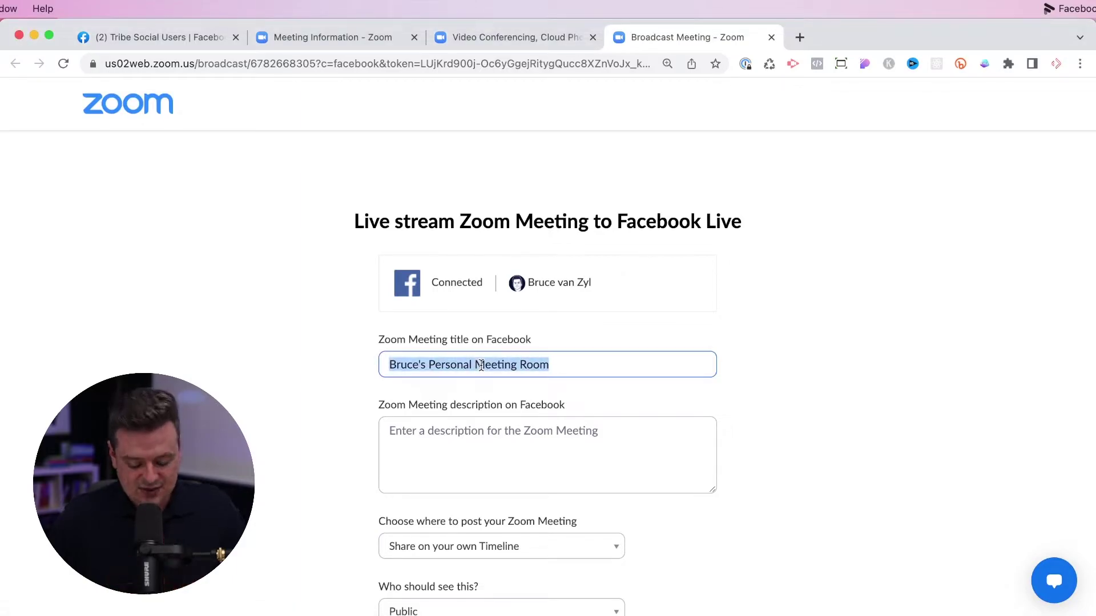
text(My awesome Meeting)
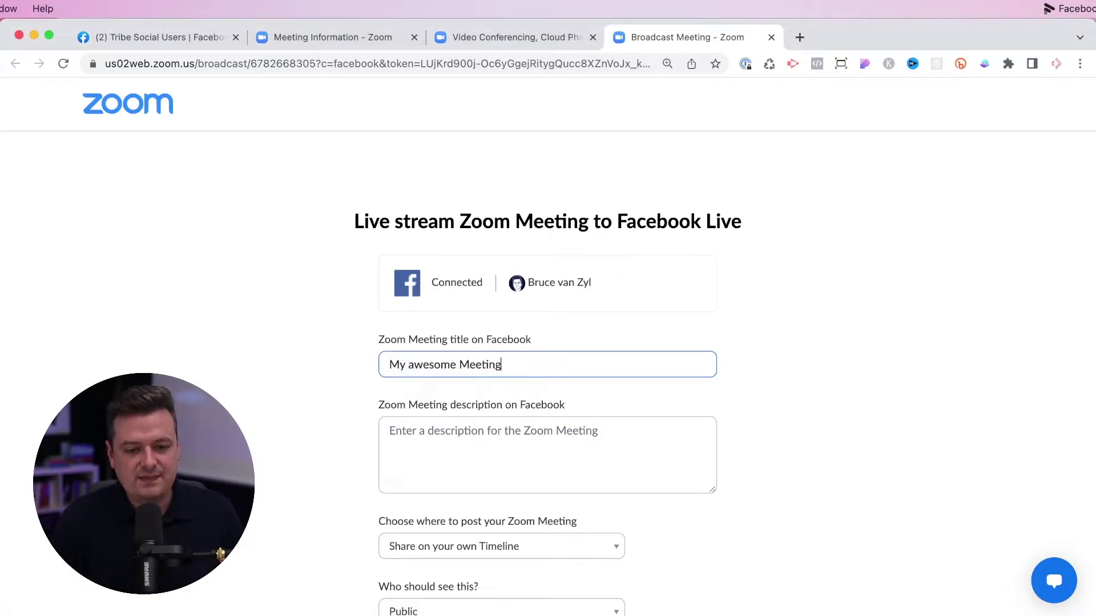
click(389, 431)
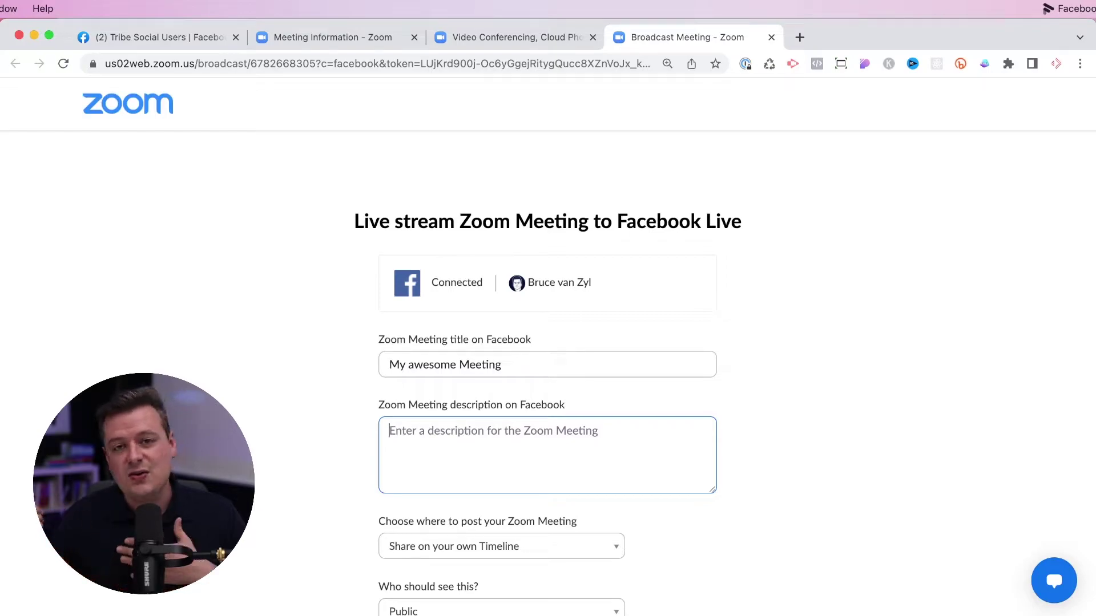
key(super+v)
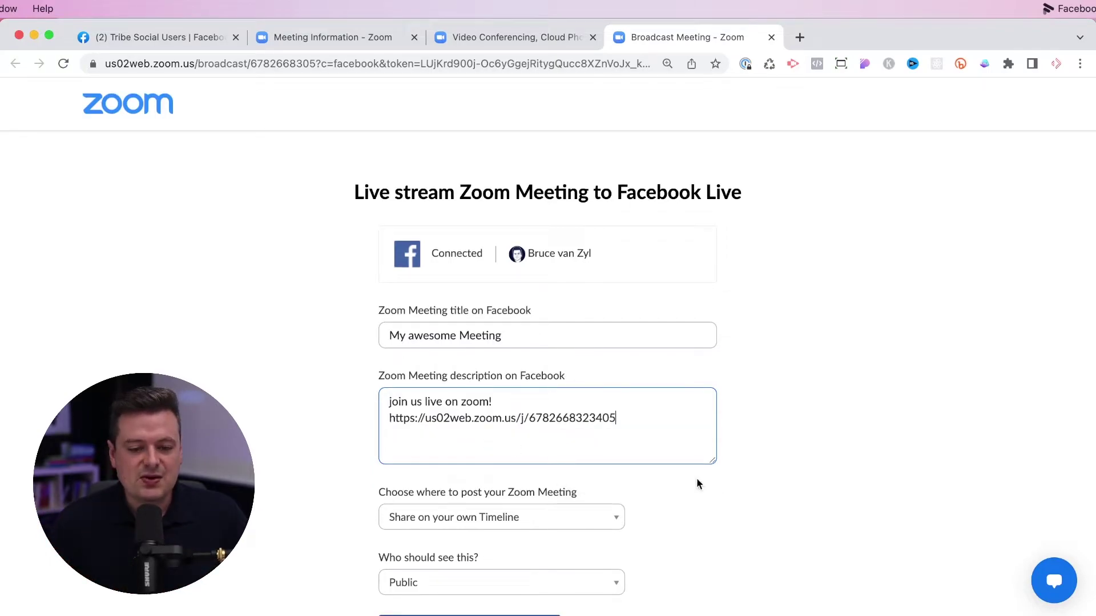
- Change the post destination to 'Share to your Group'
scroll(717, 484, down, 1)
scroll(717, 484, down, 1)
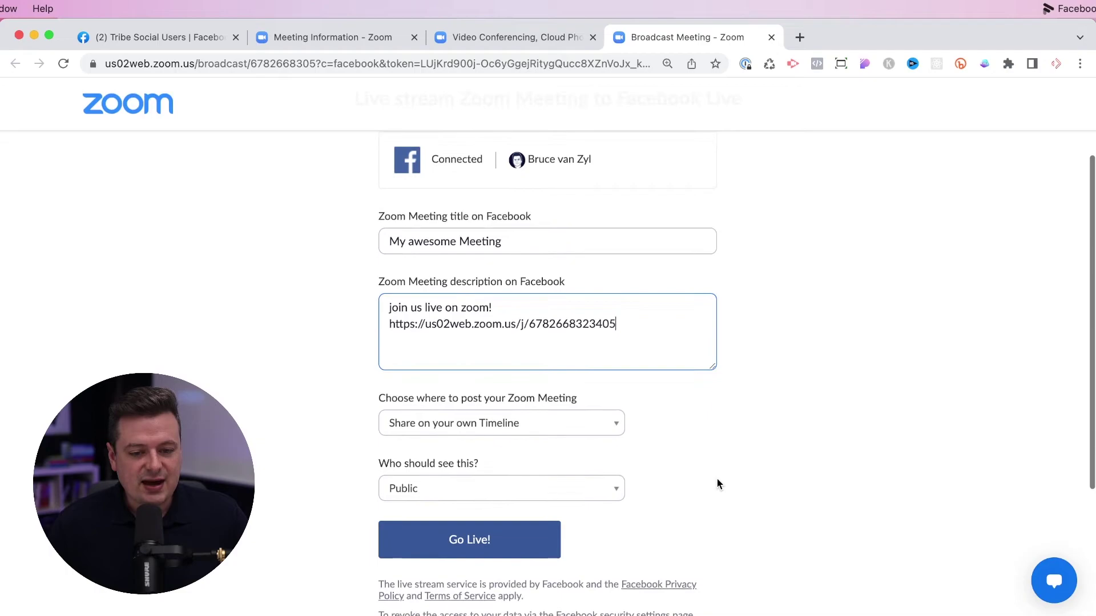
click(482, 425)
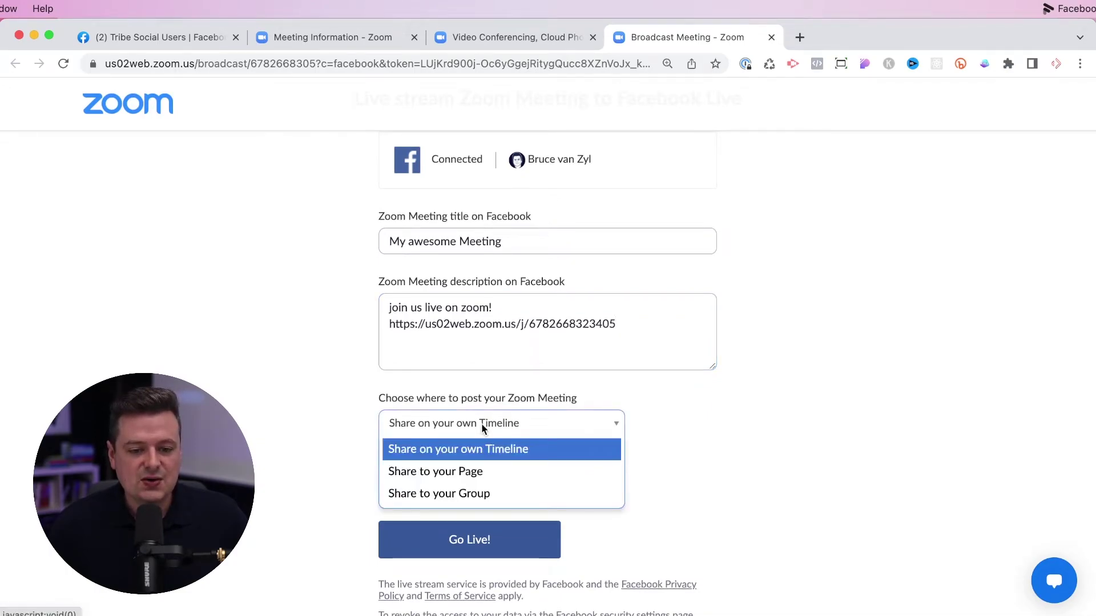
scroll(450, 481, up, 5)
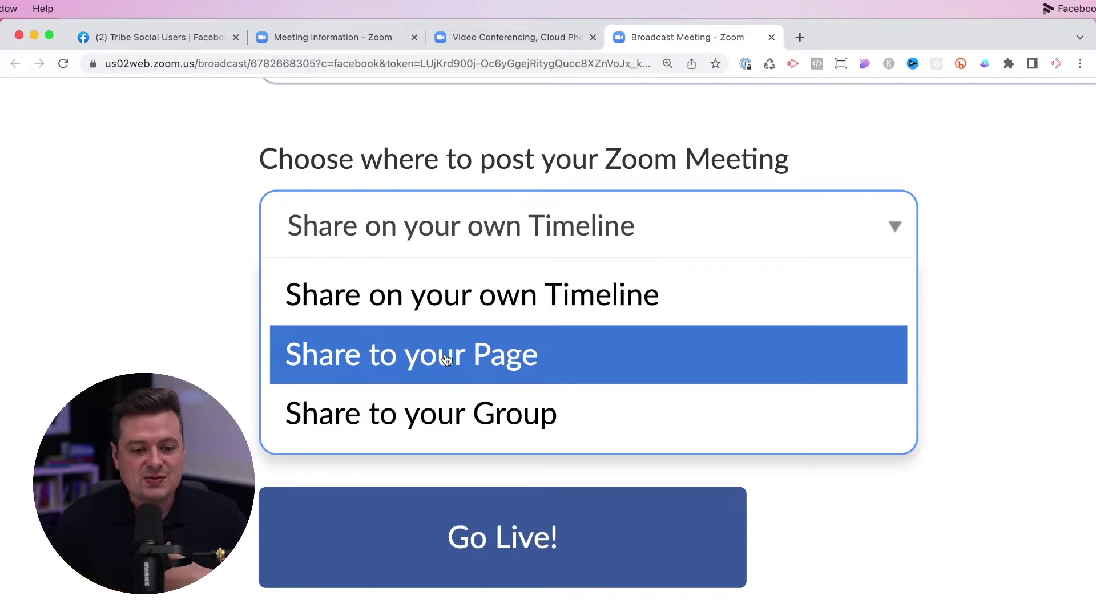
click(440, 423)
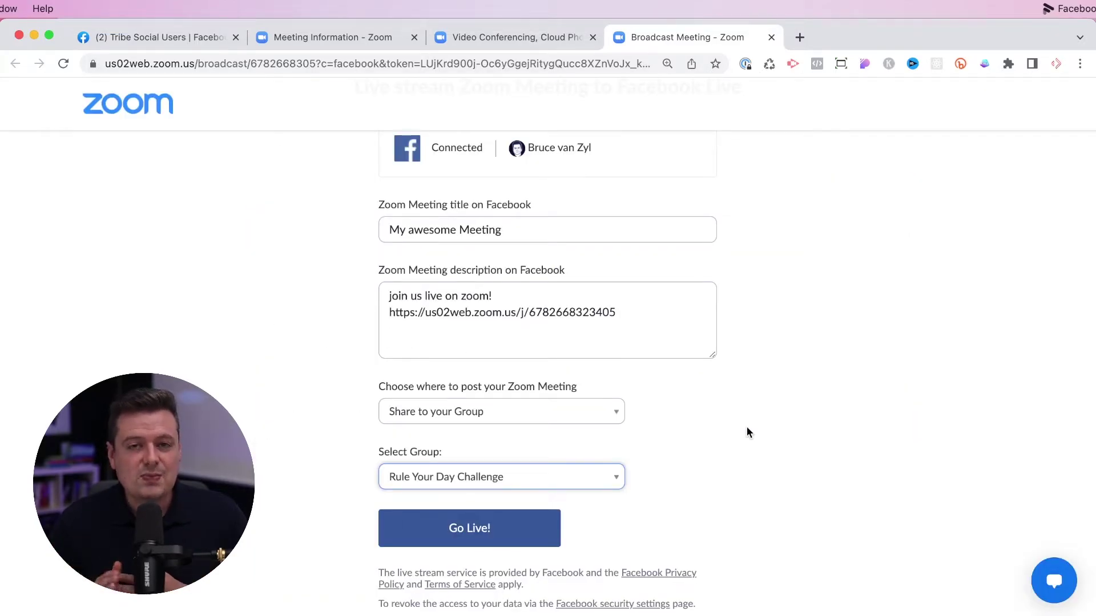
- Search the group list for 'tri' and select Tribe Social Users
click(500, 482)
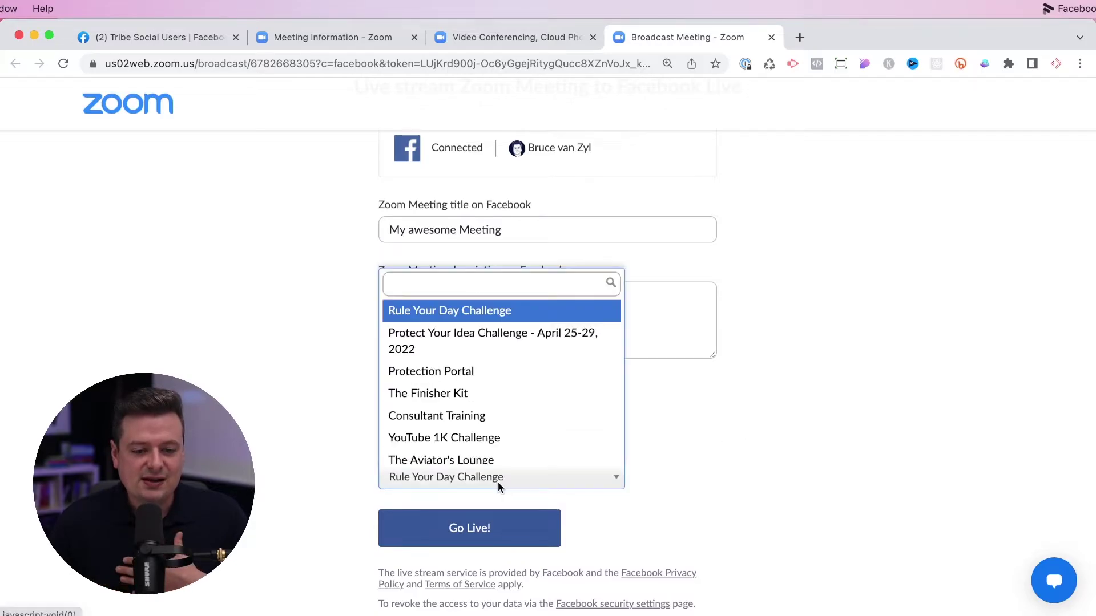
click(570, 483)
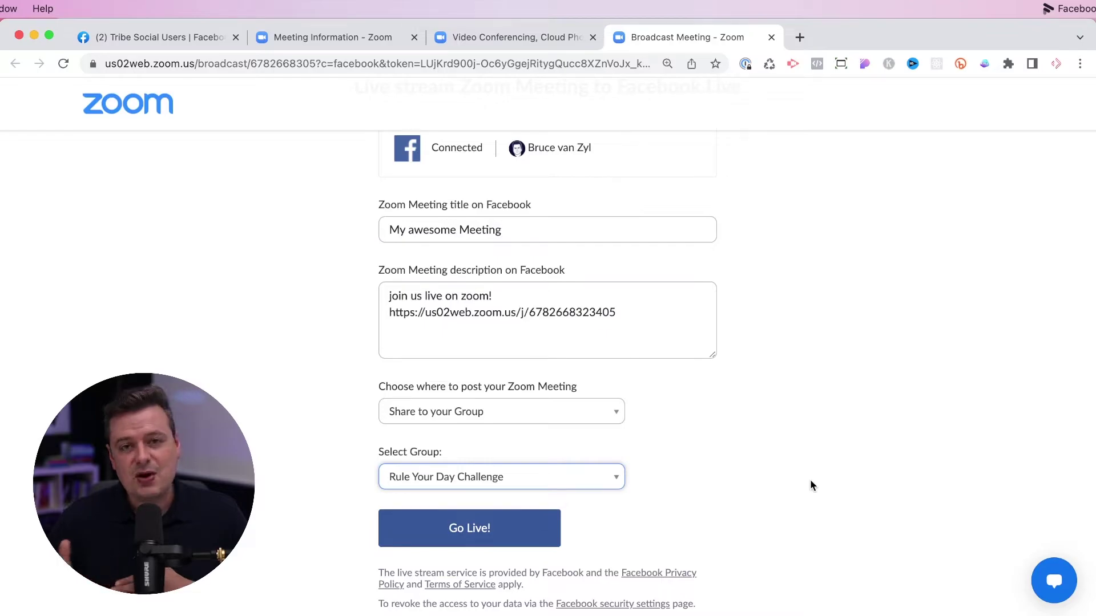
click(478, 478)
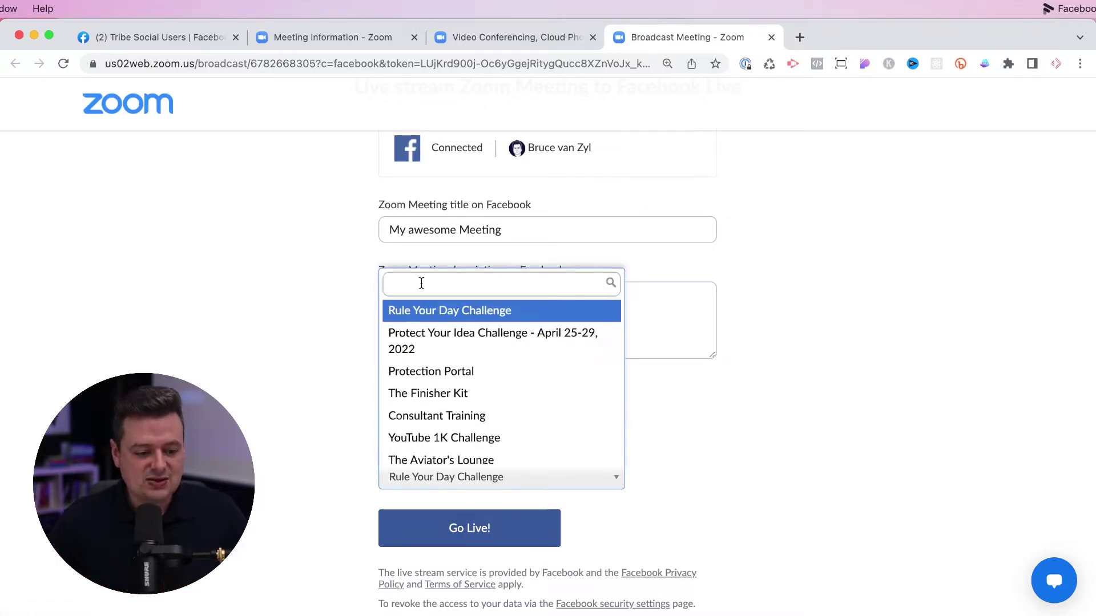
text(tribe)
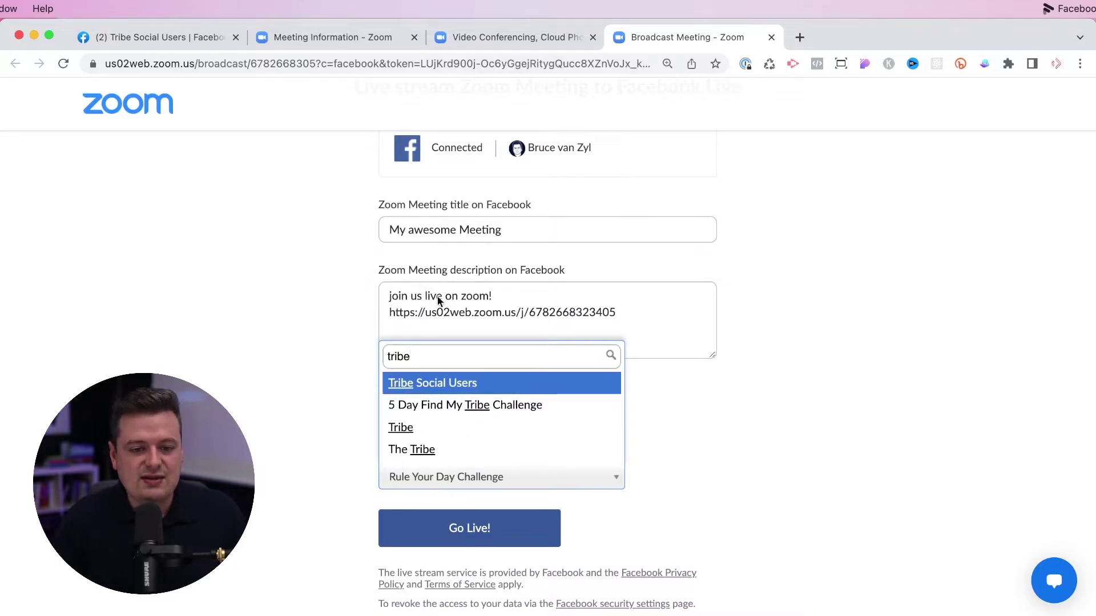
click(458, 384)
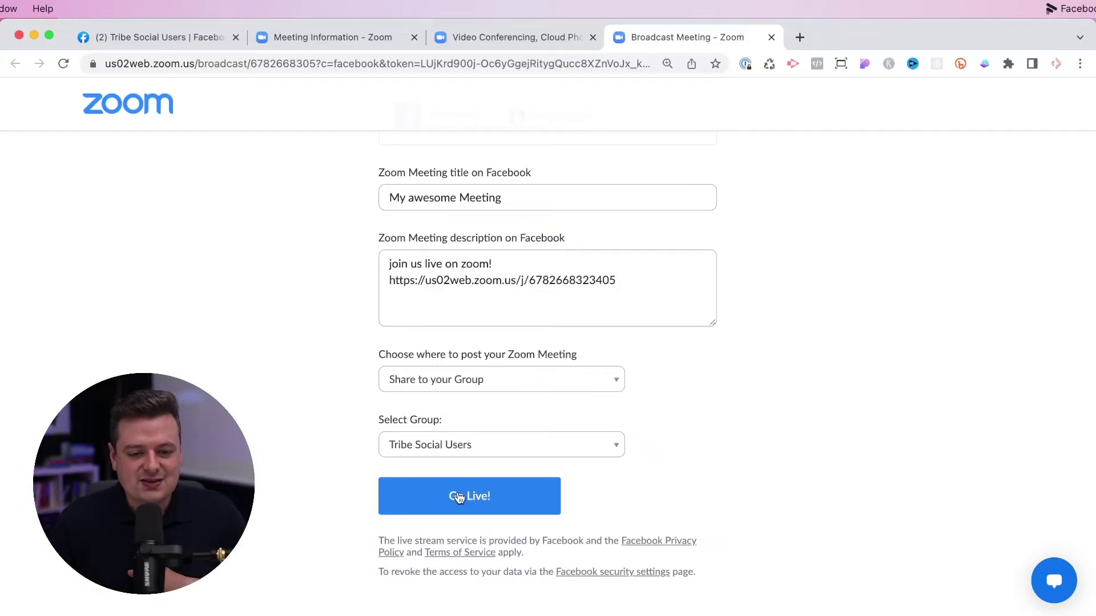
- Go live on Facebook and accept the 'This meeting is being livestreamed' notice
click(458, 496)
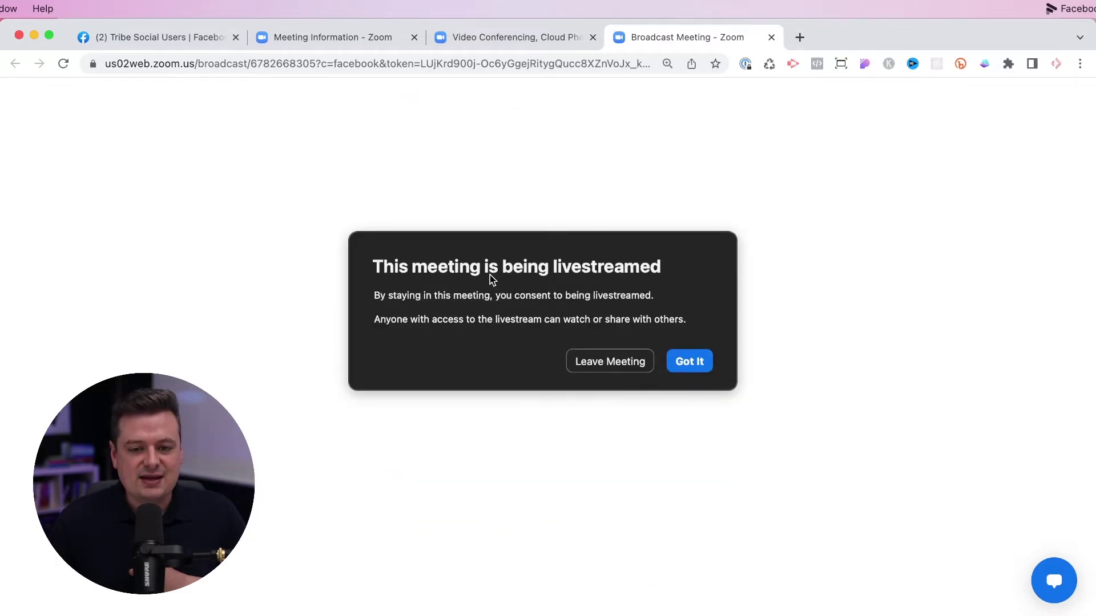
click(689, 362)
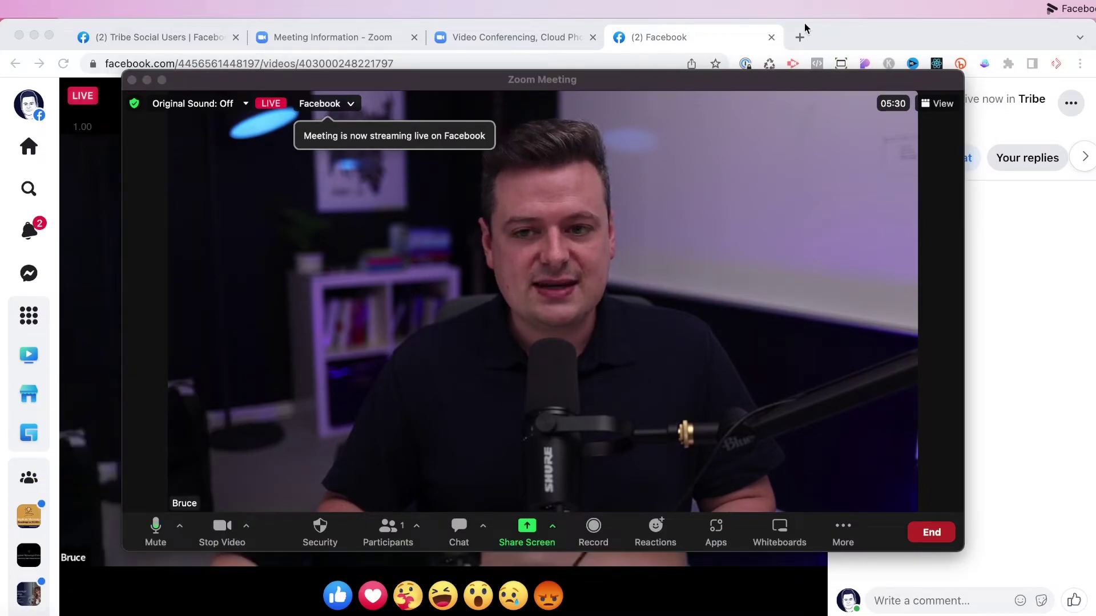
- Bring the Facebook live video page forward and play the meeting's stream in Tribe Social Users
click(854, 37)
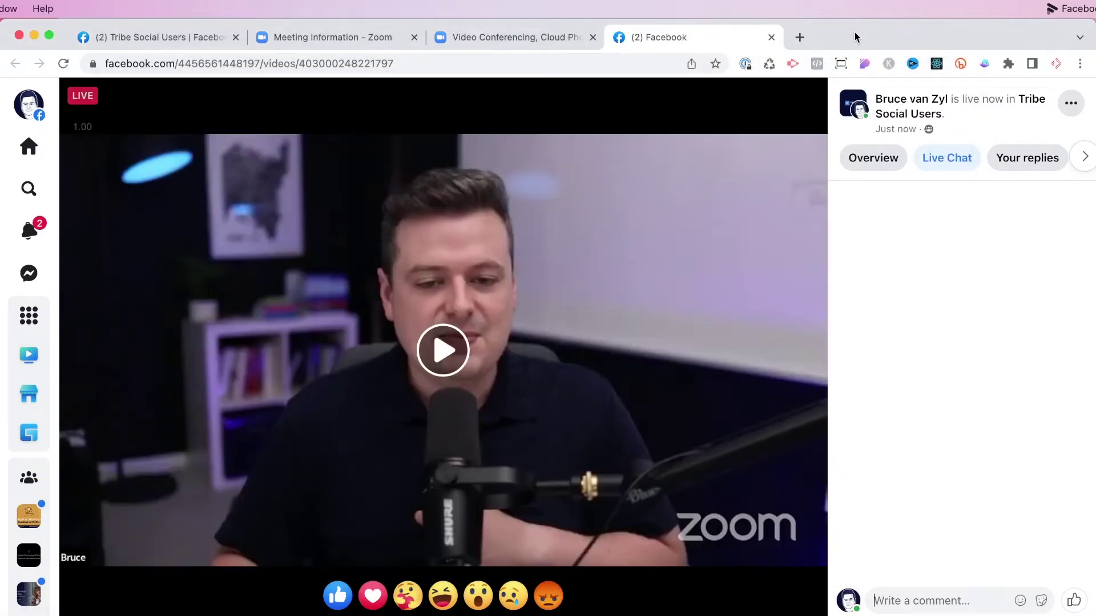
click(442, 350)
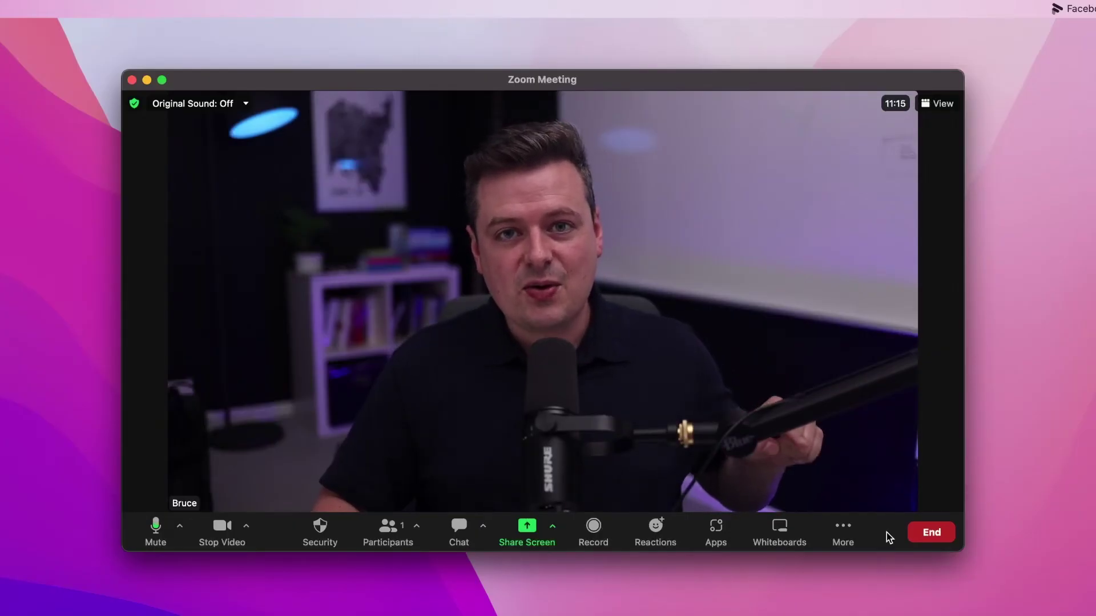
- Set up a new Live on Facebook broadcast from Zoom and title it 'test video'
click(854, 533)
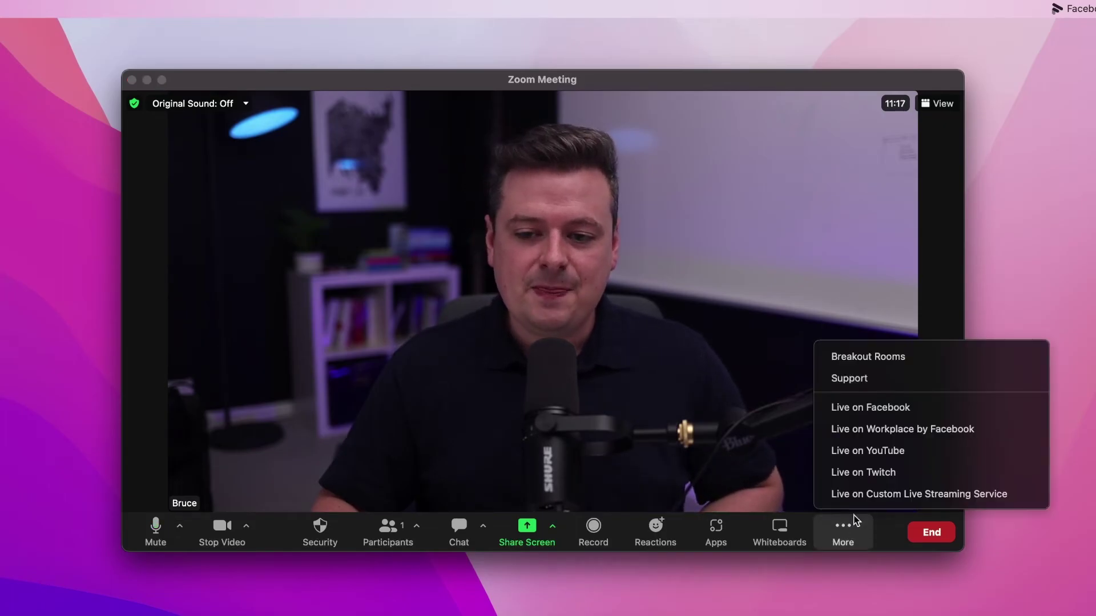
click(864, 410)
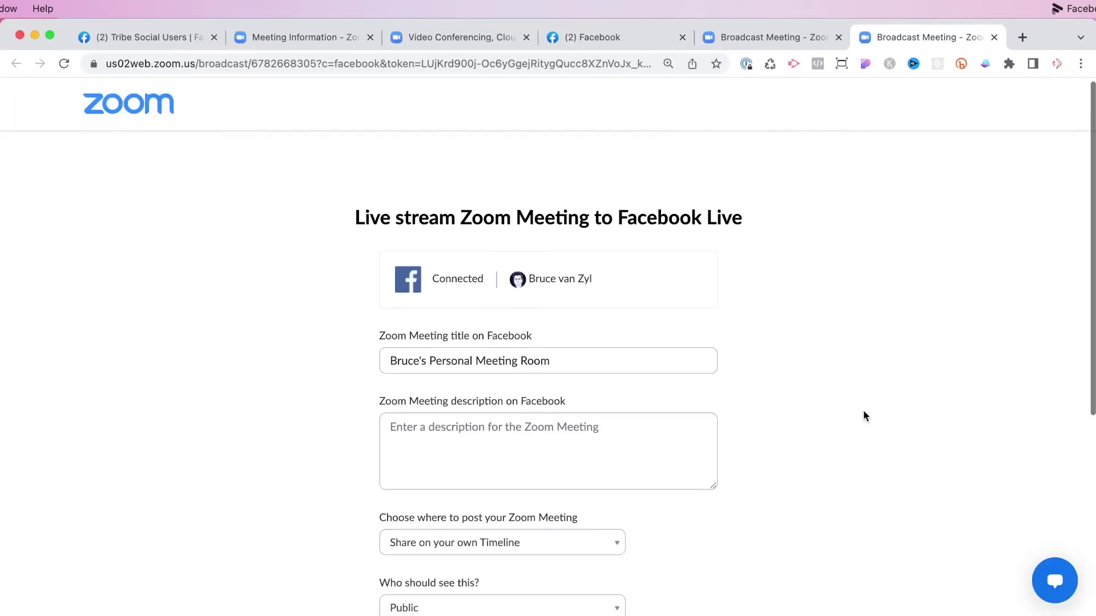
triple_click(573, 315)
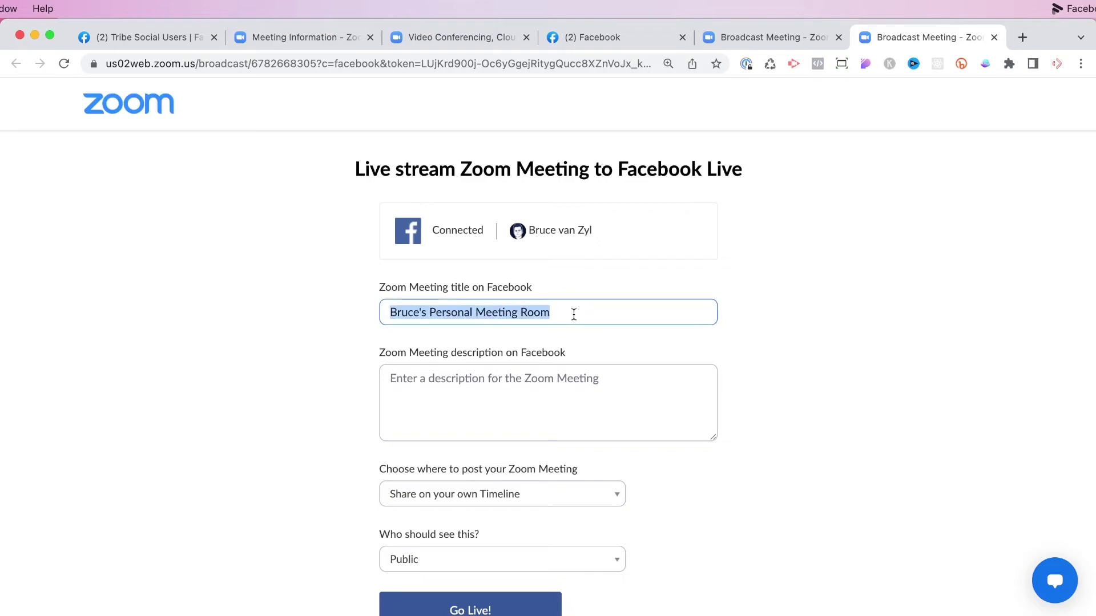
text(test video)
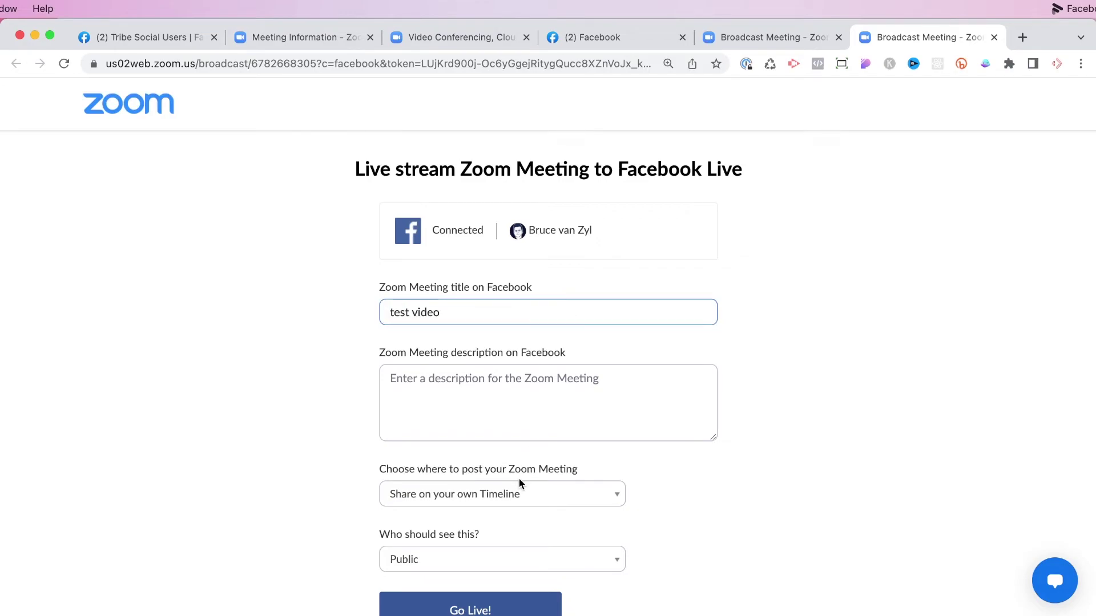
- Post to your own timeline with audience Only Me and go live
click(505, 497)
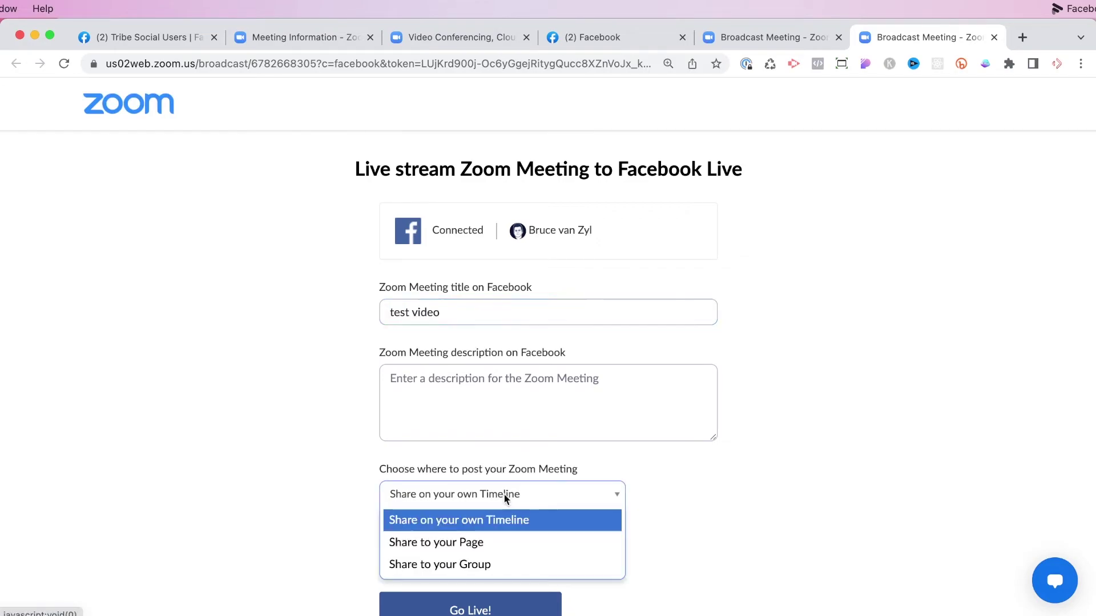
click(488, 519)
scroll(487, 520, down, 5)
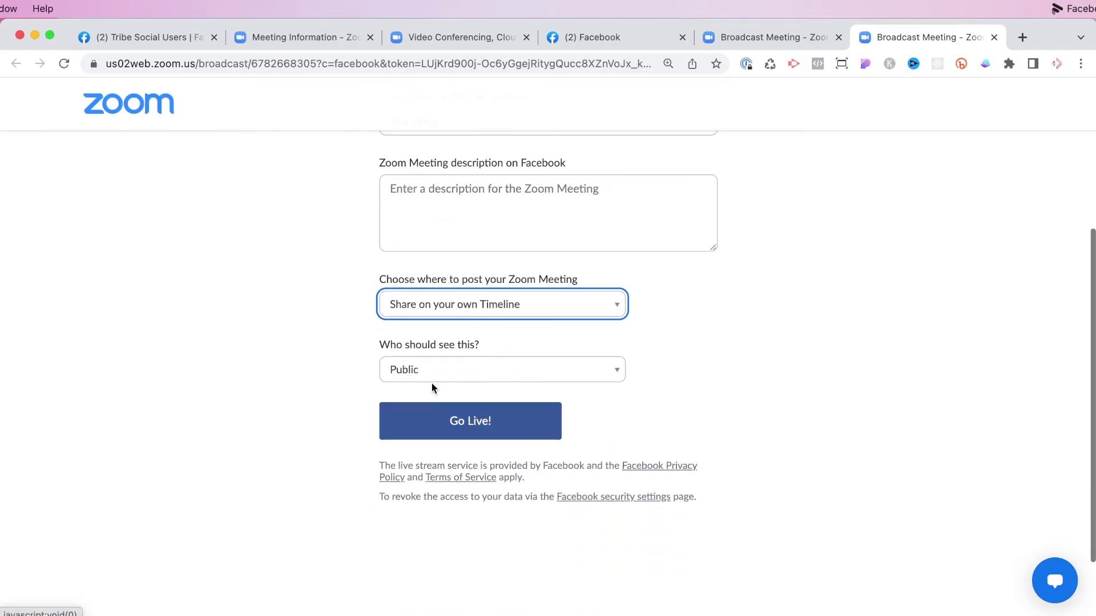
click(427, 370)
click(428, 441)
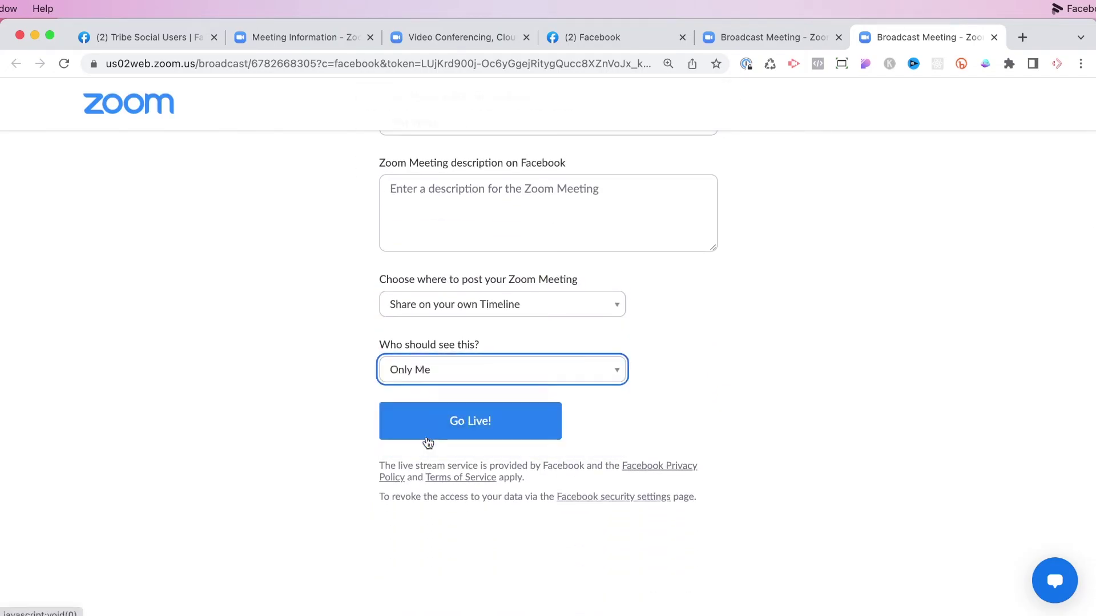
scroll(447, 379, up, 3)
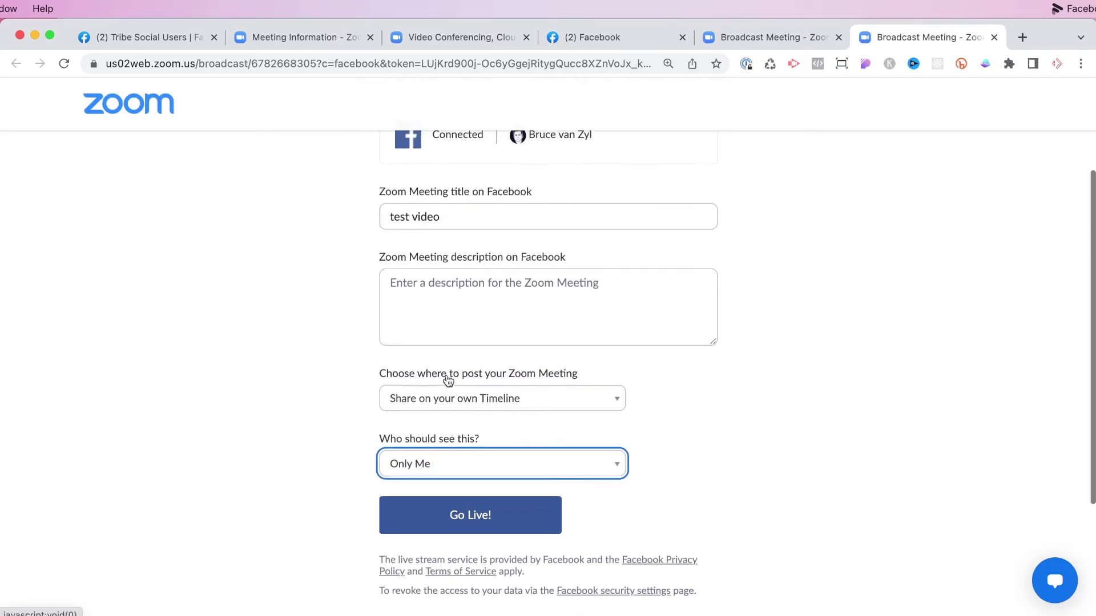
click(470, 517)
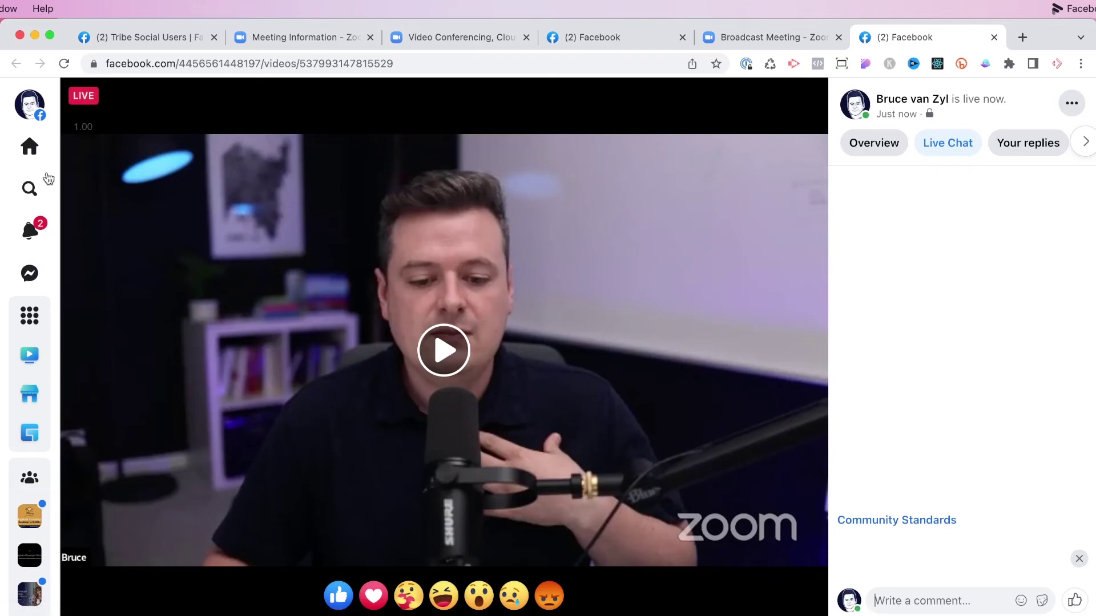
- Open your Facebook profile and confirm the top live post's audience is Only me
click(27, 107)
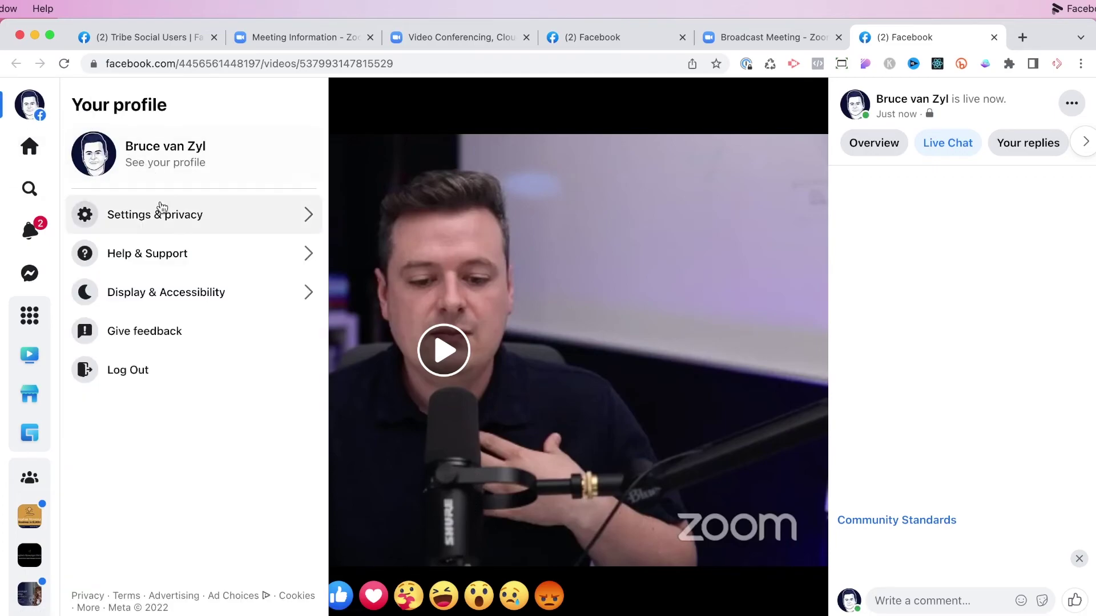
click(159, 164)
scroll(594, 339, down, 9)
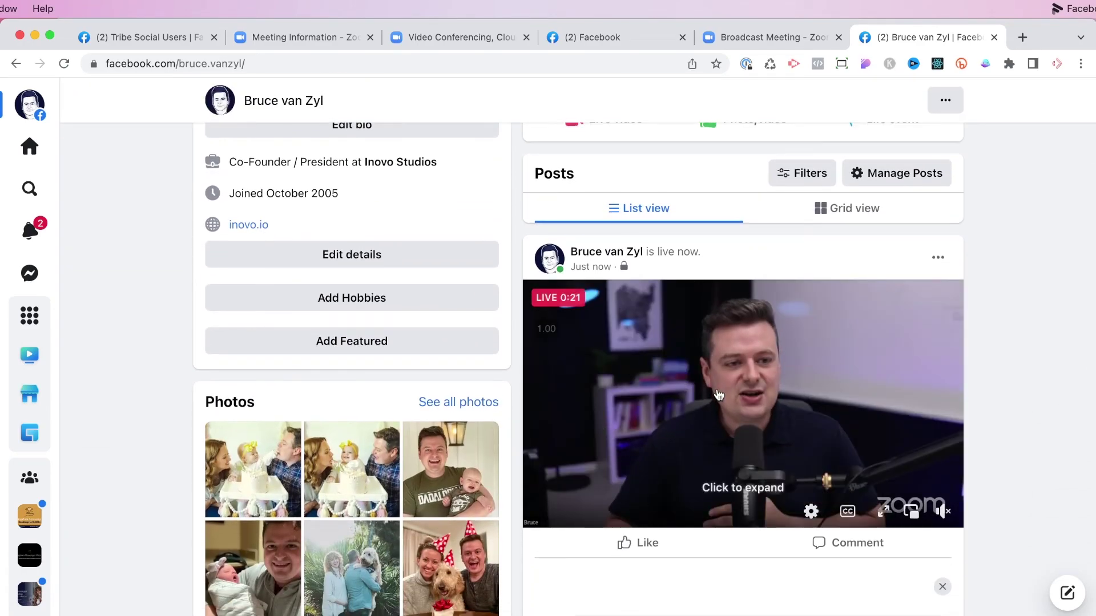
mouse_move(624, 267)
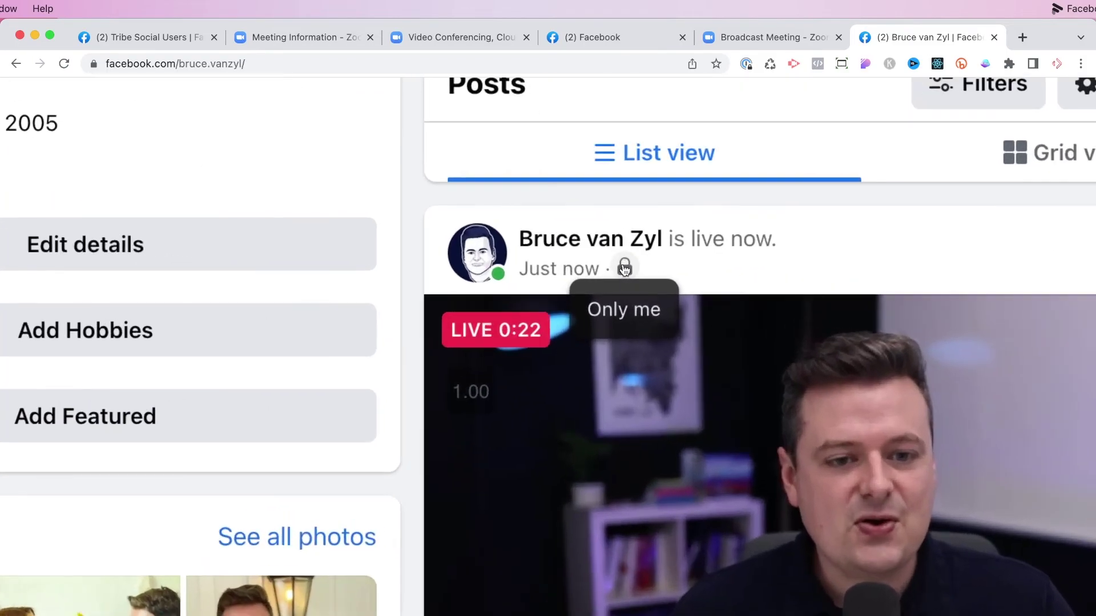
scroll(624, 268, up, 2)
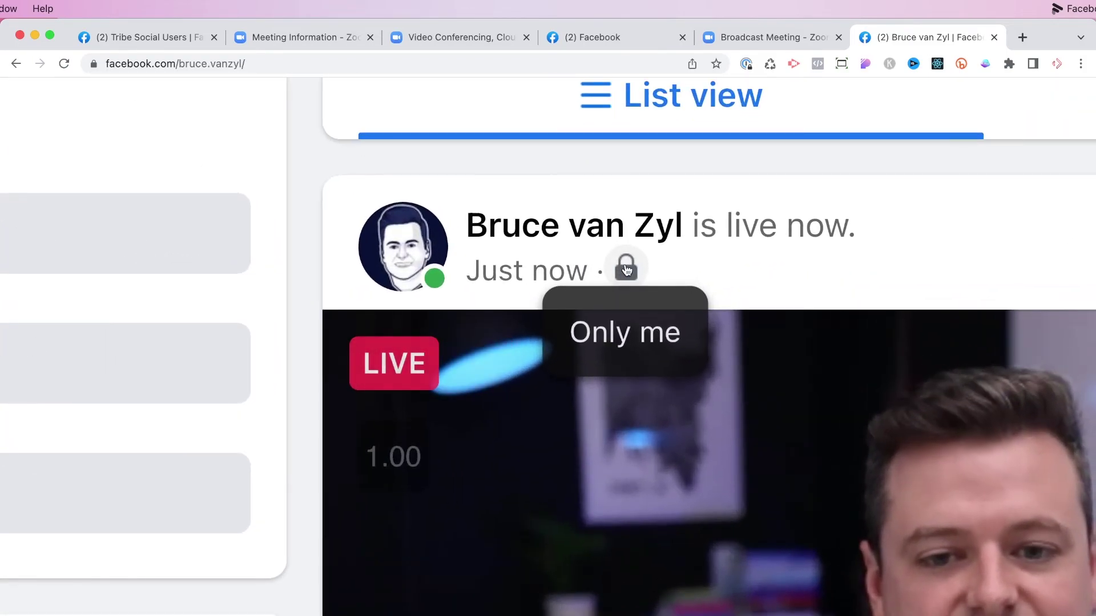
scroll(849, 318, down, 3)
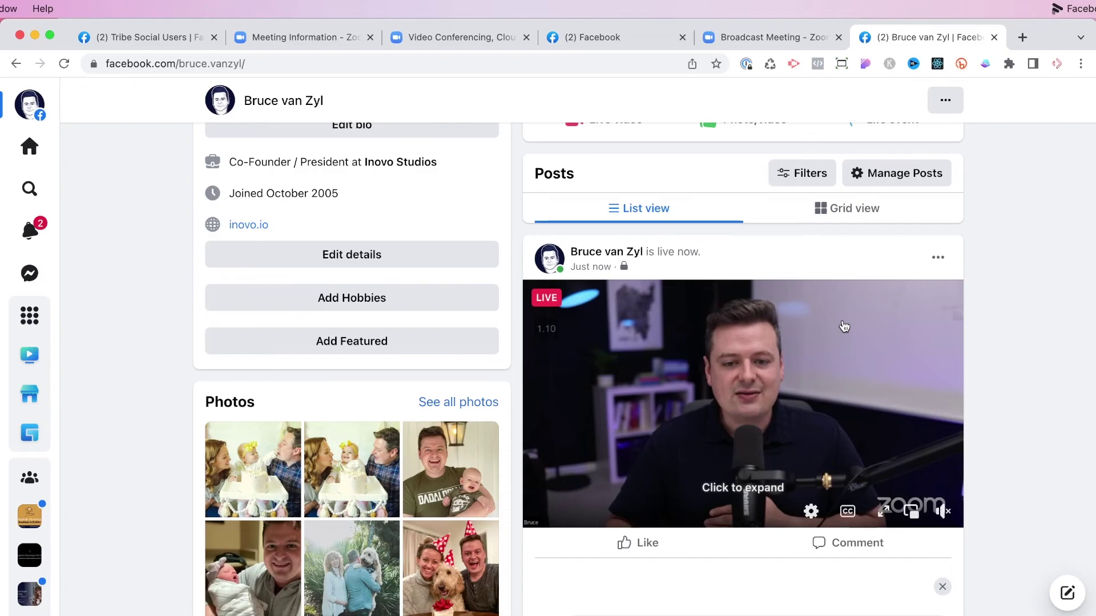